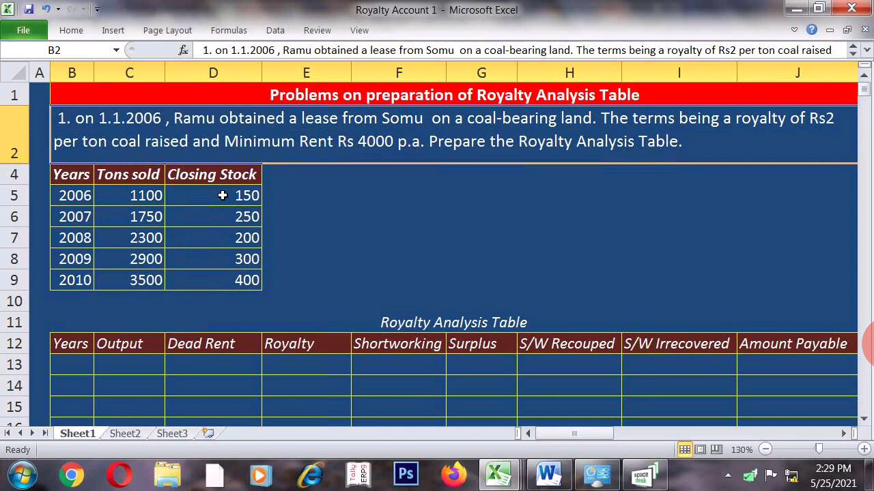
- Copy the years 2006 to 2010 from the first problem's data into the Years column of the Royalty Analysis Table
scroll(636, 269, "down", 1)
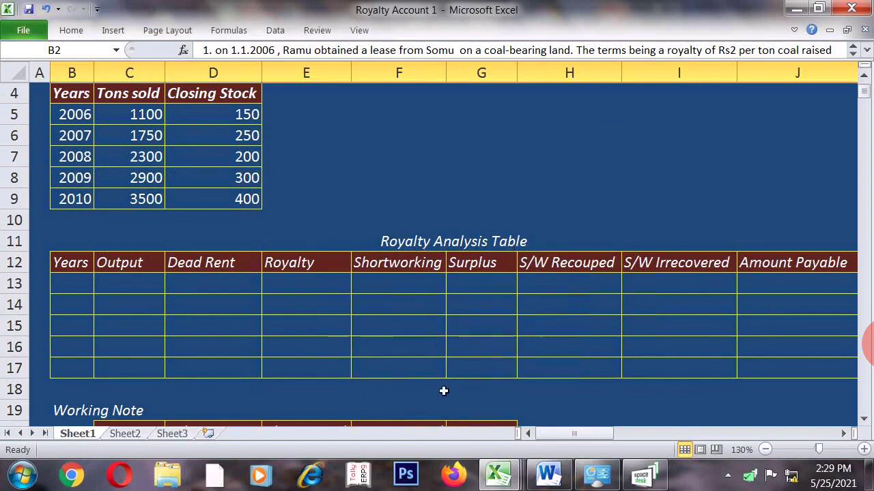
mouse_move(577, 435)
left_mouse_down()
mouse_move(584, 432)
mouse_move(575, 433)
left_mouse_up()
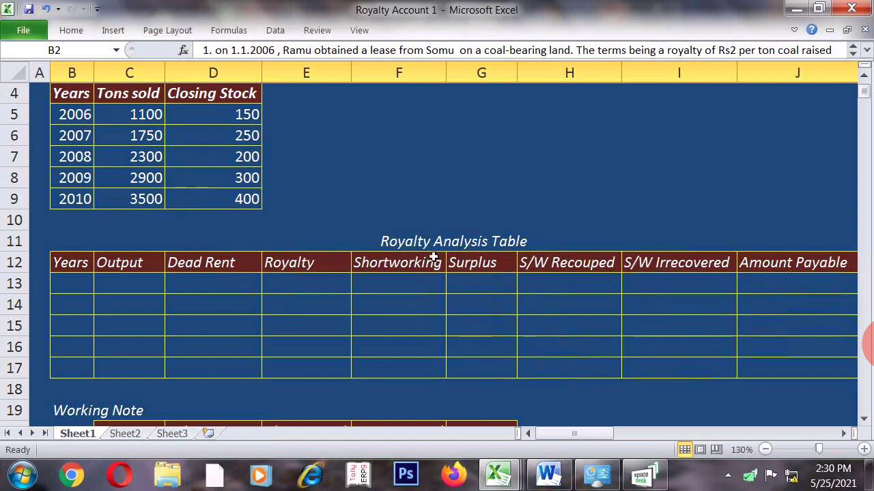
scroll(433, 257, "up", 1)
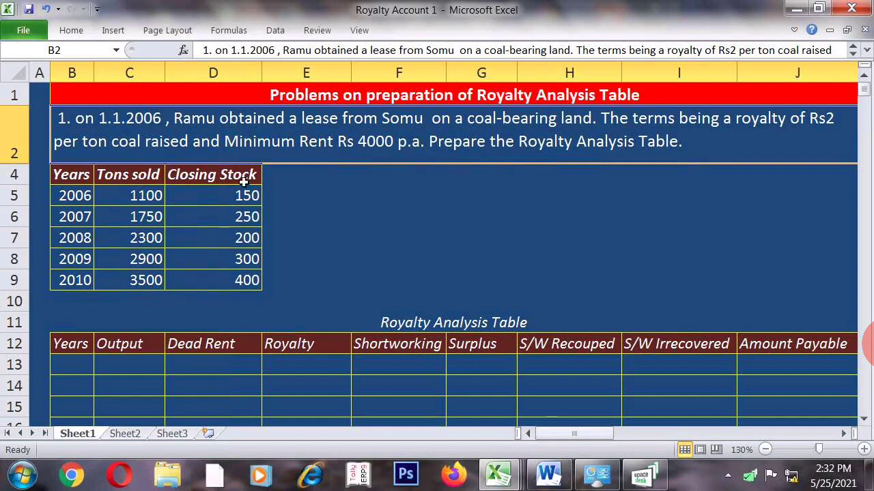
scroll(474, 275, "down", 2)
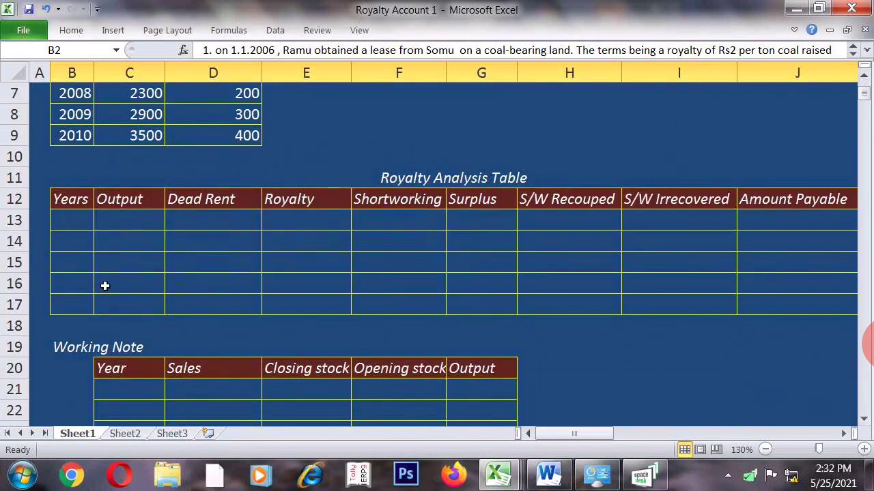
scroll(165, 275, "up", 1)
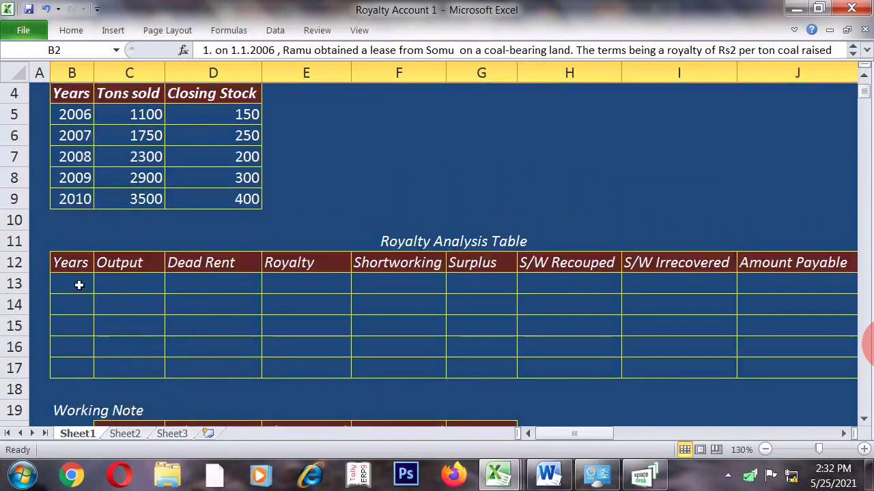
left_click_drag(68, 114, 68, 198)
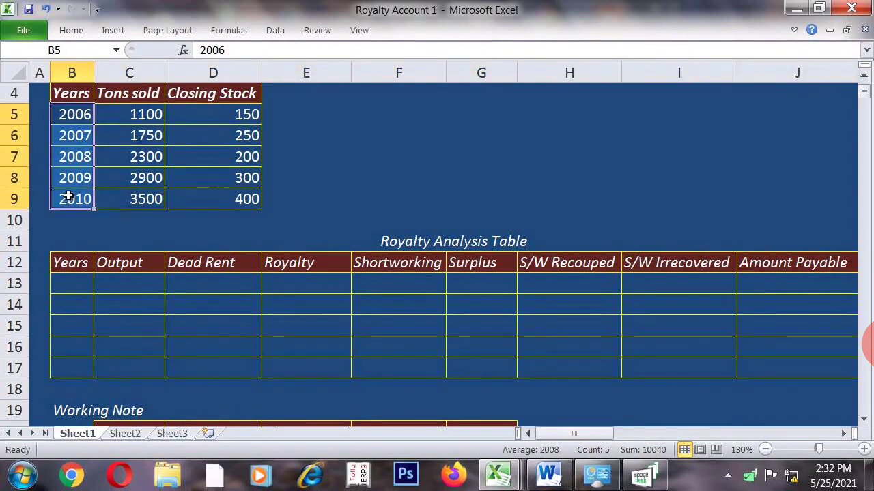
key("ctrl+c")
left_click(71, 281)
key("ctrl+v")
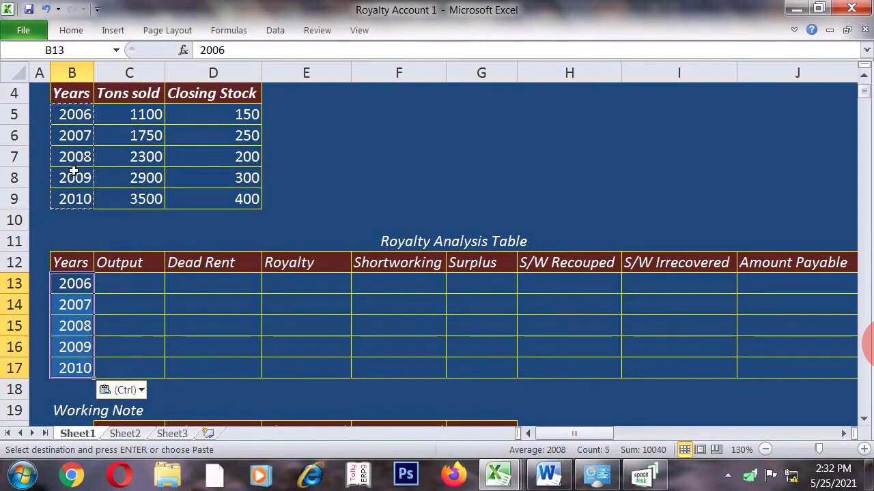
- Paste the same years, 2006 to 2010, into the Year column of the Working Note table starting at C21
left_click(102, 281)
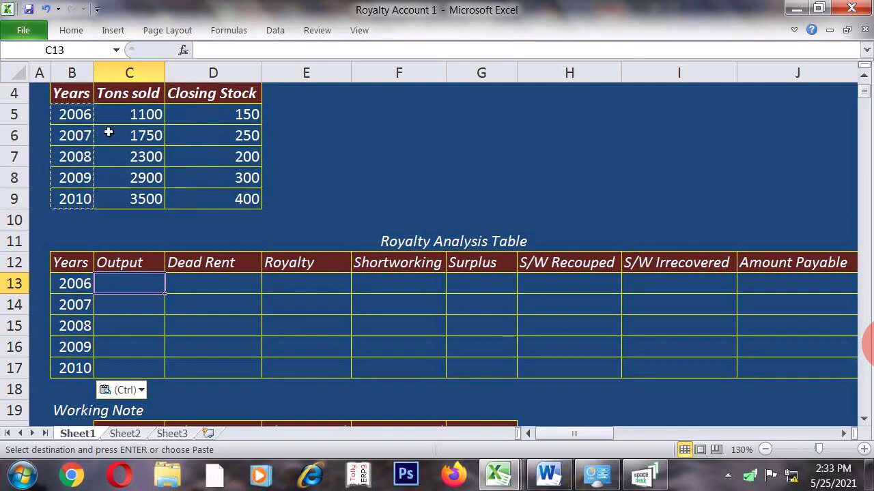
scroll(221, 170, "down", 4)
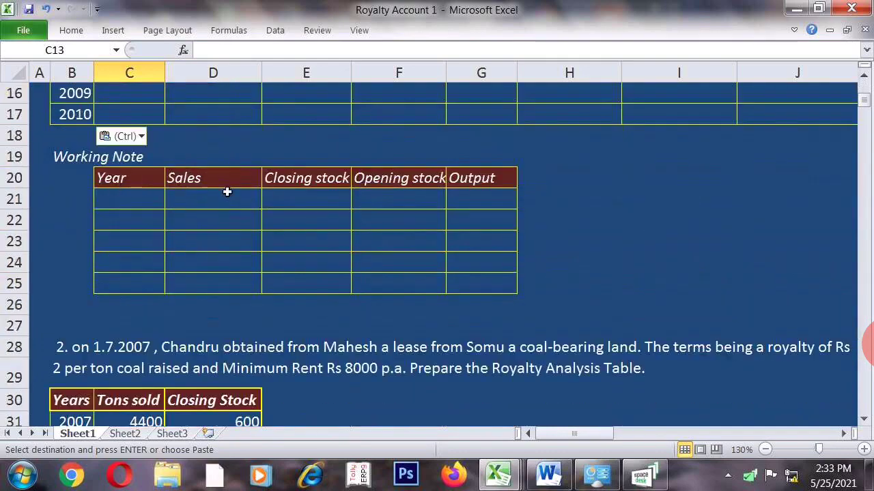
scroll(228, 191, "up", 1)
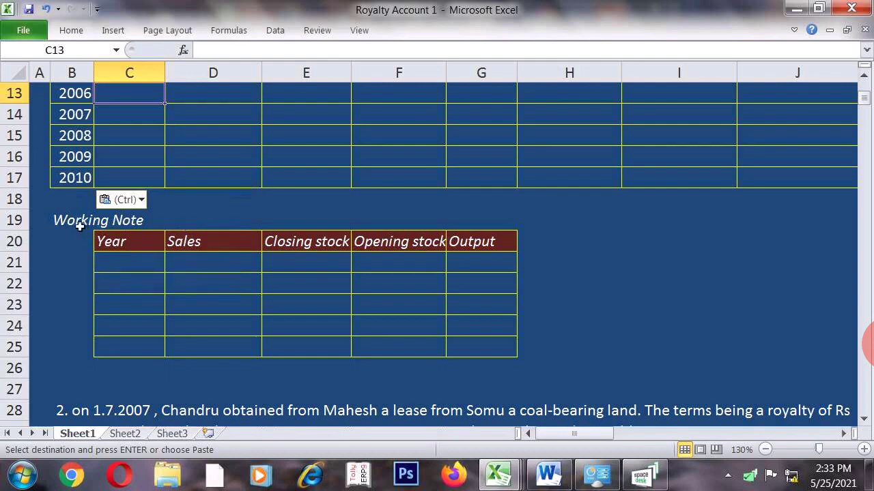
left_click(135, 263)
key("ctrl+v")
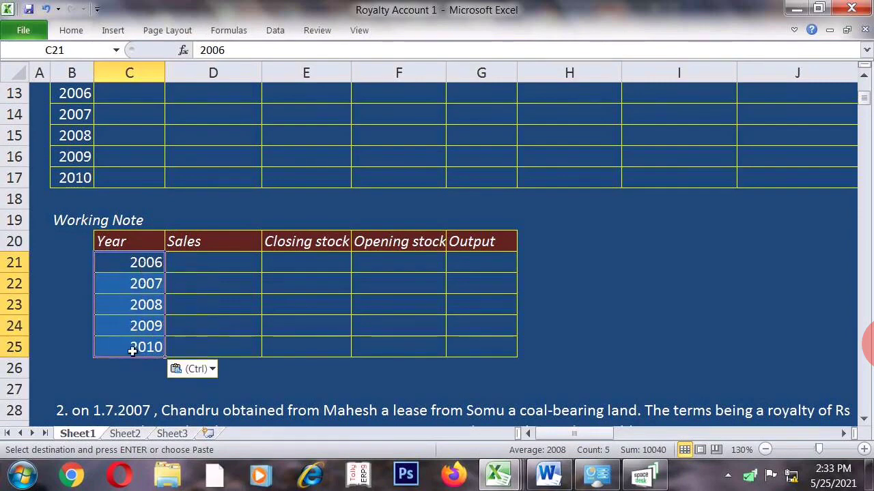
- Copy the Tons sold figures for 2006 to 2010 into the Sales column of the Working Note table
left_click(183, 261)
scroll(268, 280, "up", 1)
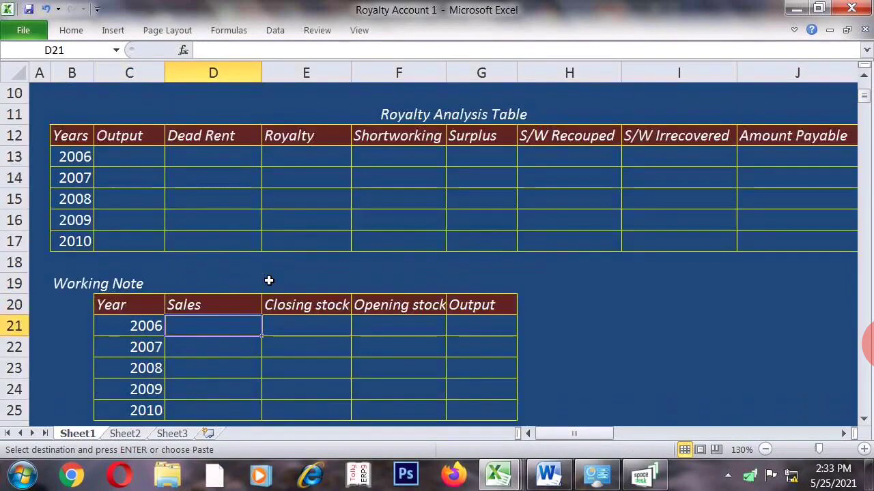
scroll(102, 190, "up", 2)
left_click_drag(143, 115, 144, 197)
key("ctrl+c")
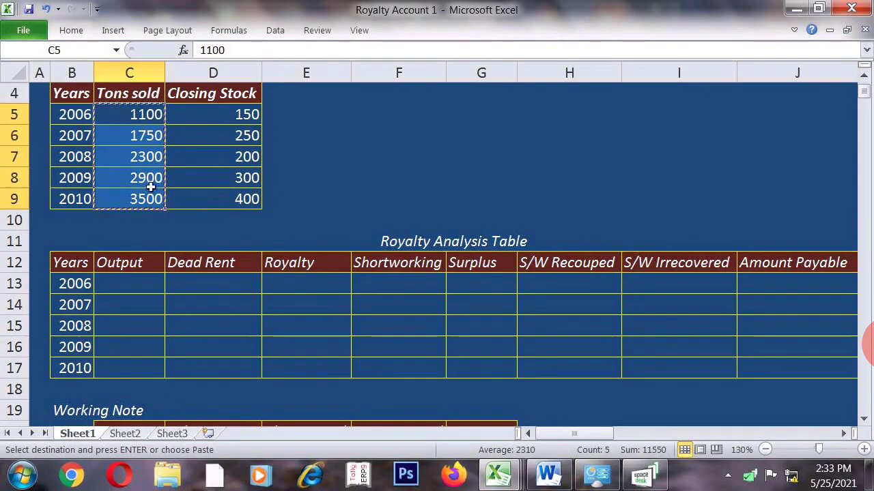
scroll(150, 185, "down", 3)
left_click(194, 262)
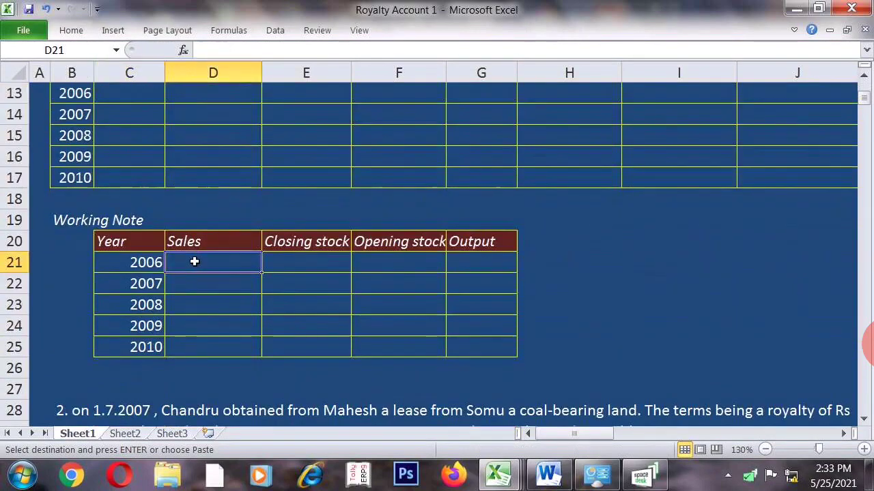
key("ctrl+v")
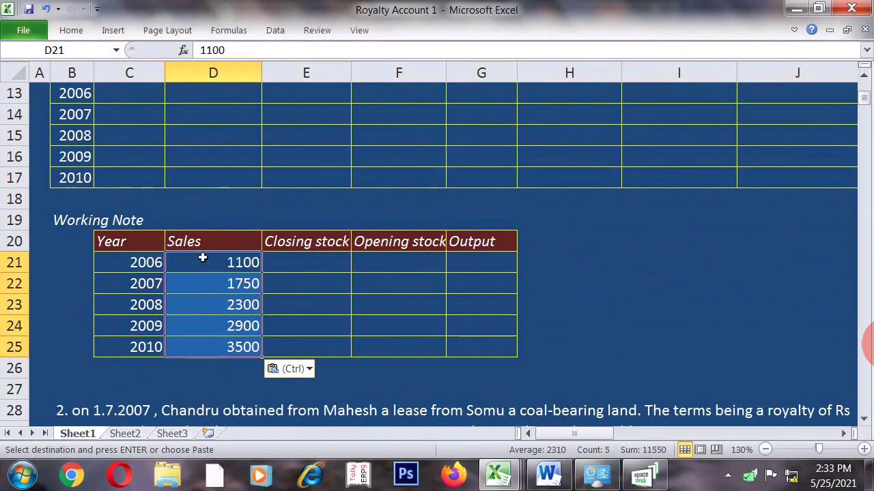
- Copy the problem's Closing Stock figures for 2006 to 2010 into the Working Note's Closing stock column
left_click(306, 266)
scroll(306, 267, "up", 4)
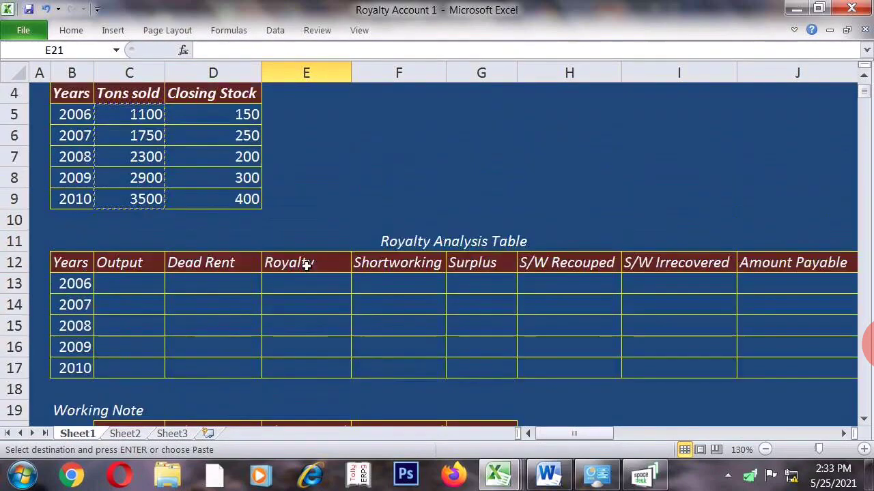
left_click(224, 195)
left_click_drag(223, 194, 226, 275)
key("ctrl+c")
scroll(229, 271, "down", 4)
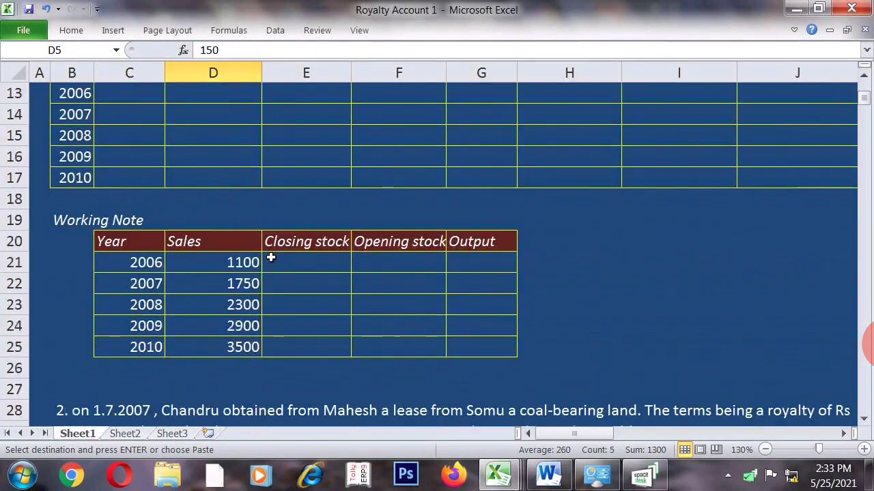
left_click(313, 263)
key("ctrl+v")
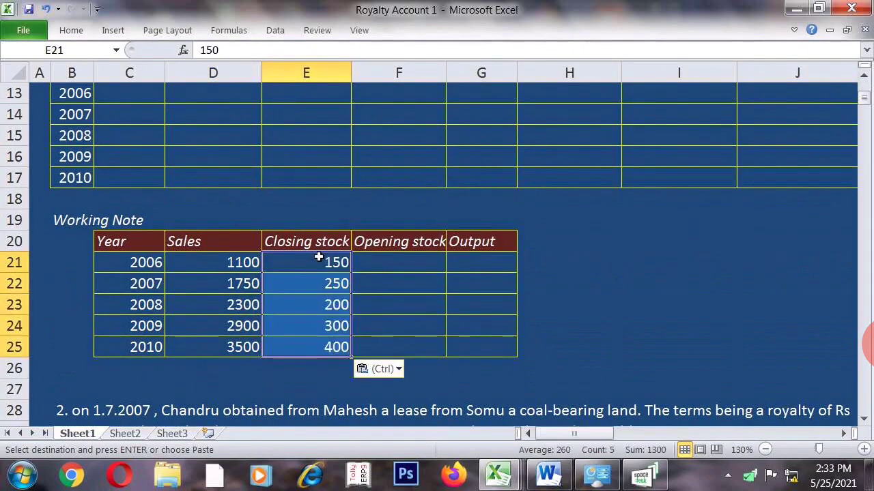
- Select the 2006 Opening stock cell, F21, in the Working Note table
scroll(321, 197, "up", 3)
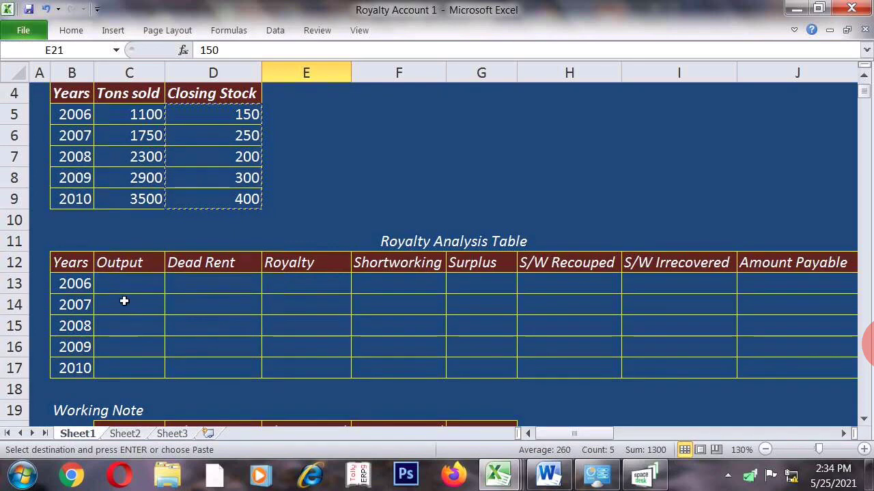
scroll(126, 311, "down", 2)
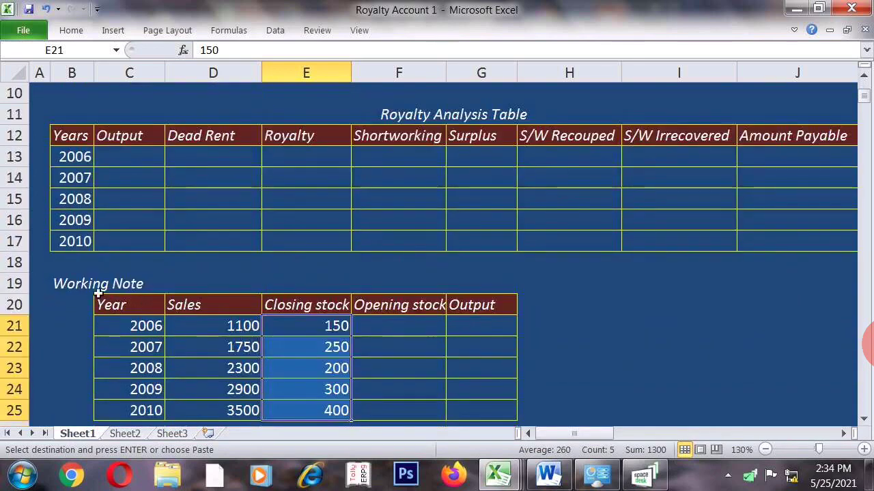
scroll(98, 290, "down", 1)
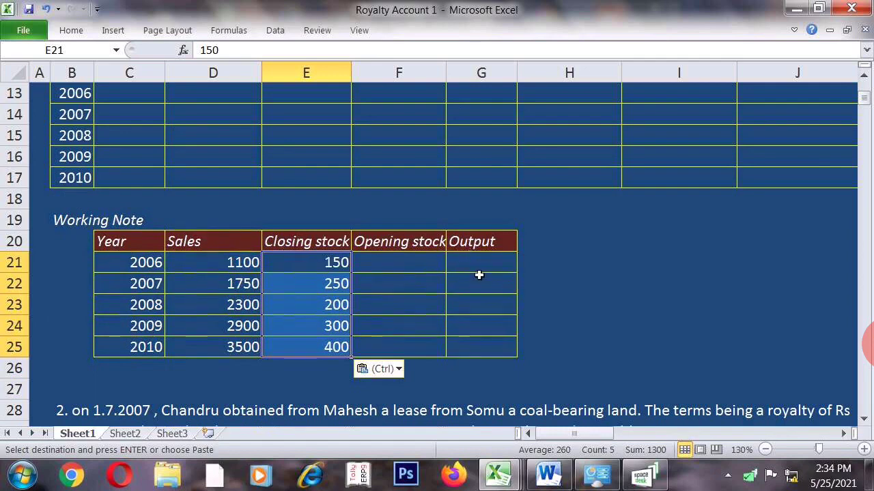
left_click(385, 263)
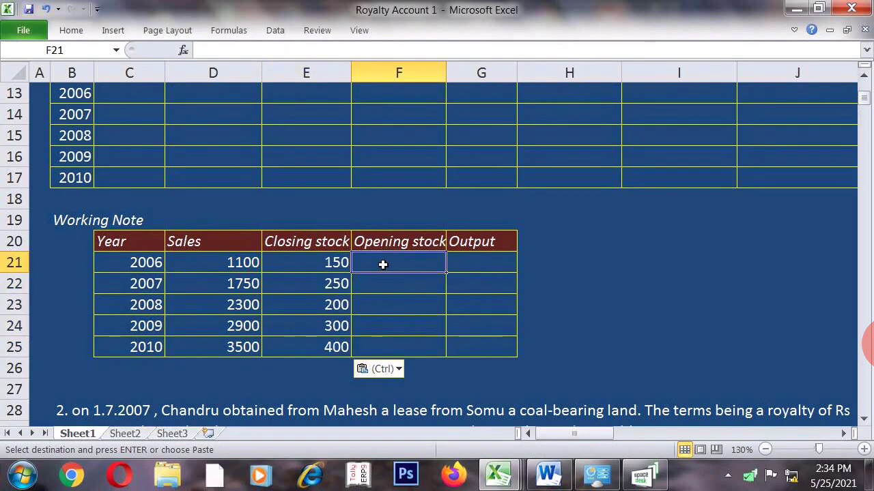
scroll(383, 264, "up", 3)
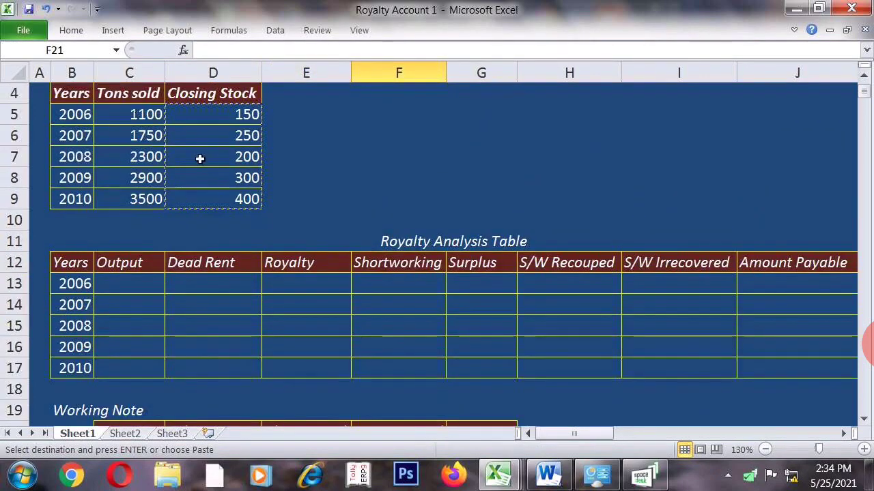
scroll(286, 155, "down", 4)
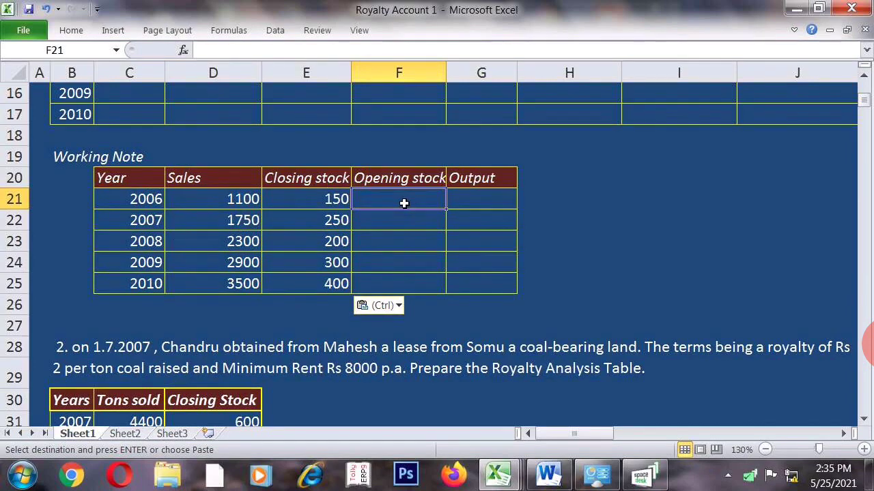
type("-")
left_click(372, 221)
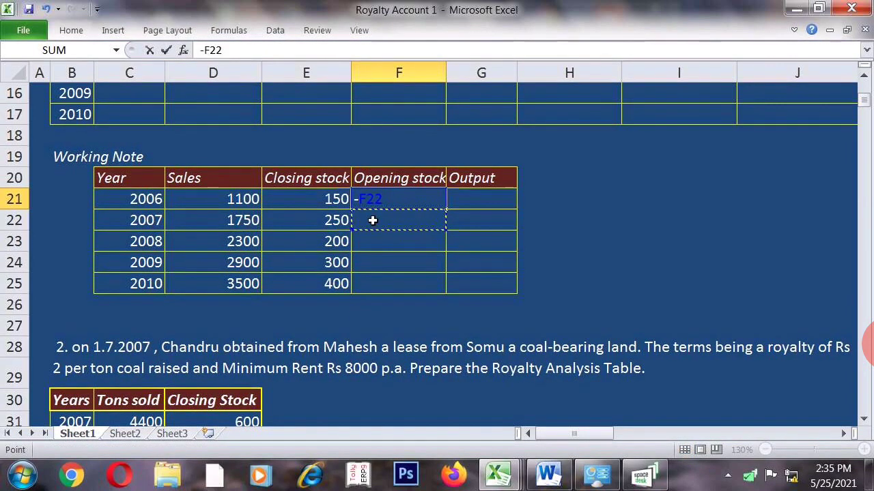
key("BackSpace")
key("BackSpace")
key("BackSpace")
key("BackSpace")
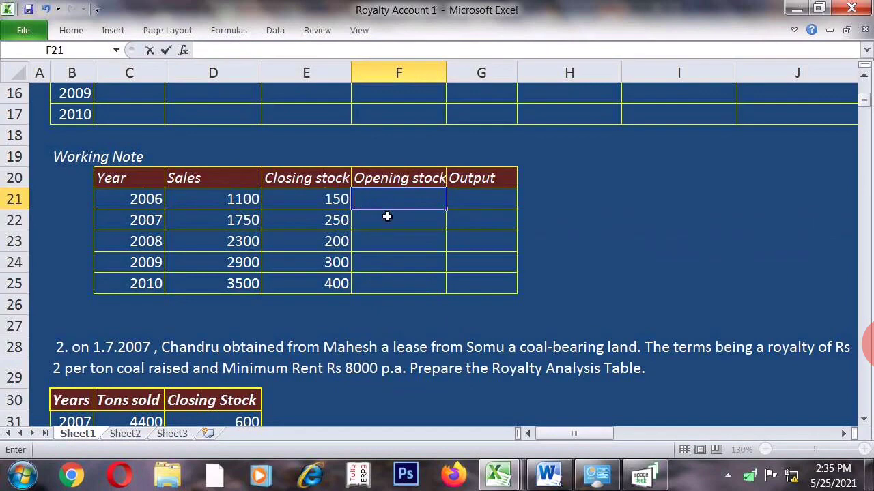
- Fill the Working Note's Opening stock column for 2006 to 2010 with Nil, 150, 250, 200 and 300
type("Ni")
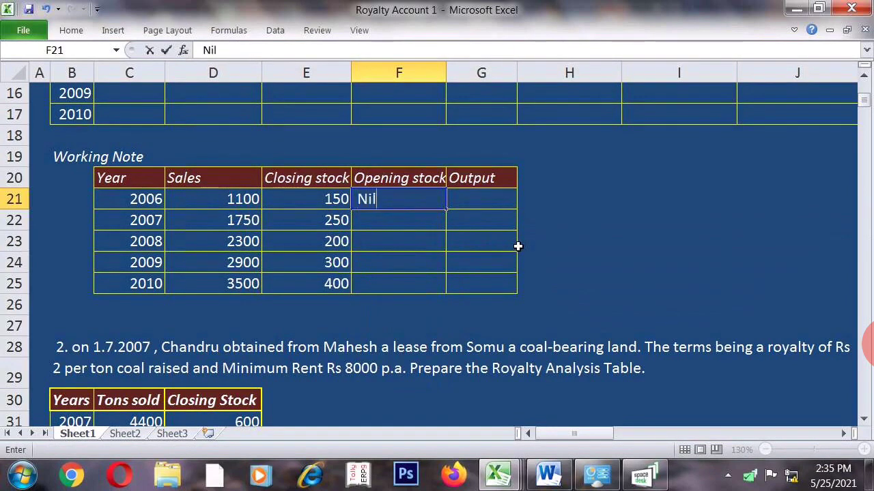
type("l")
left_click(386, 215)
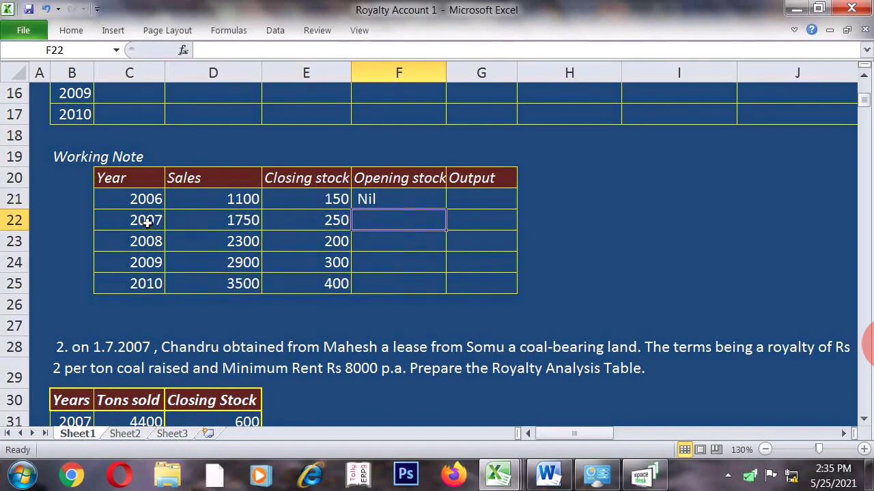
type("150")
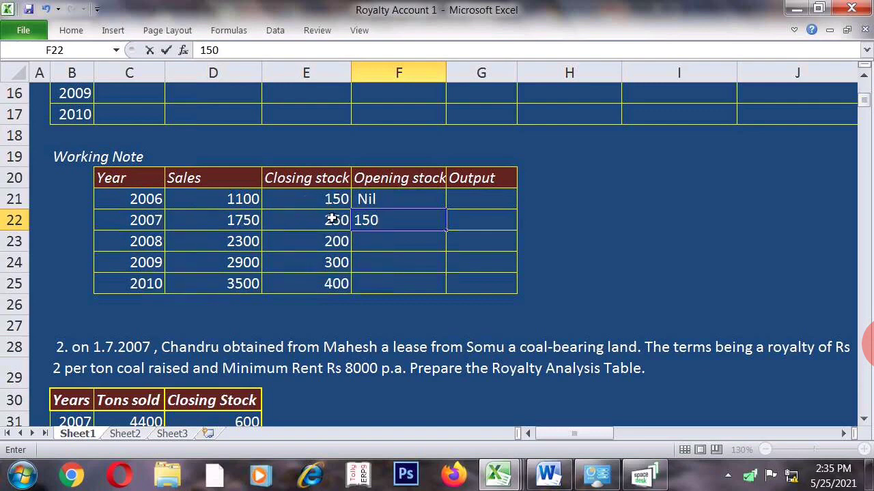
left_click(369, 240)
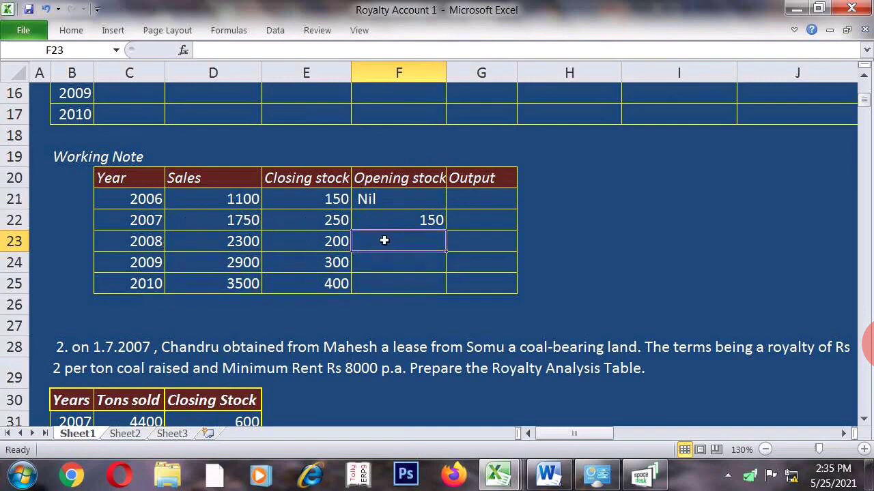
type("250")
left_click(386, 264)
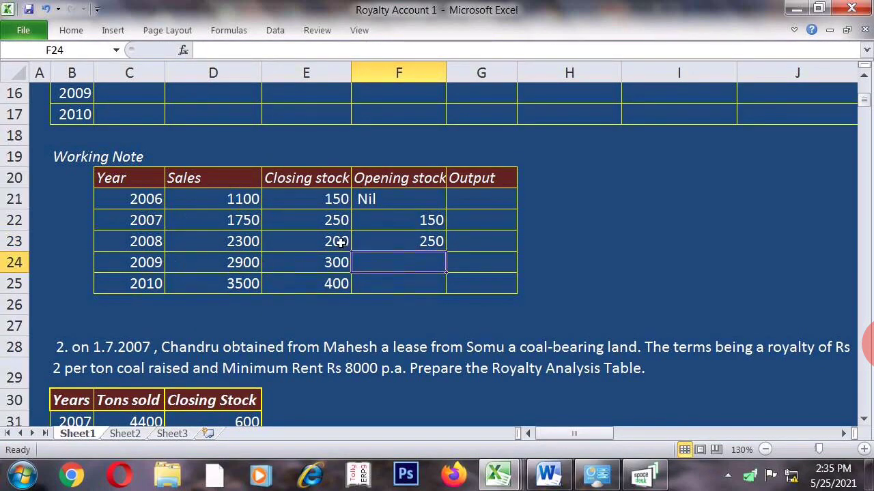
type("200")
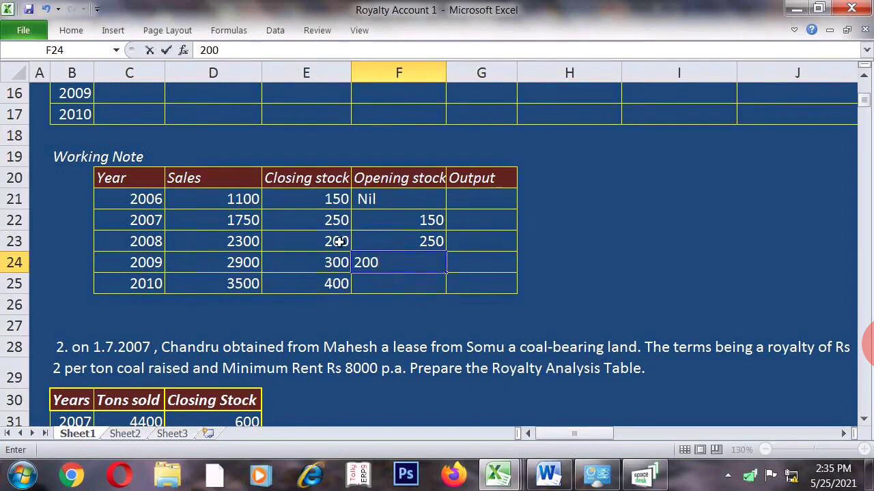
left_click(377, 284)
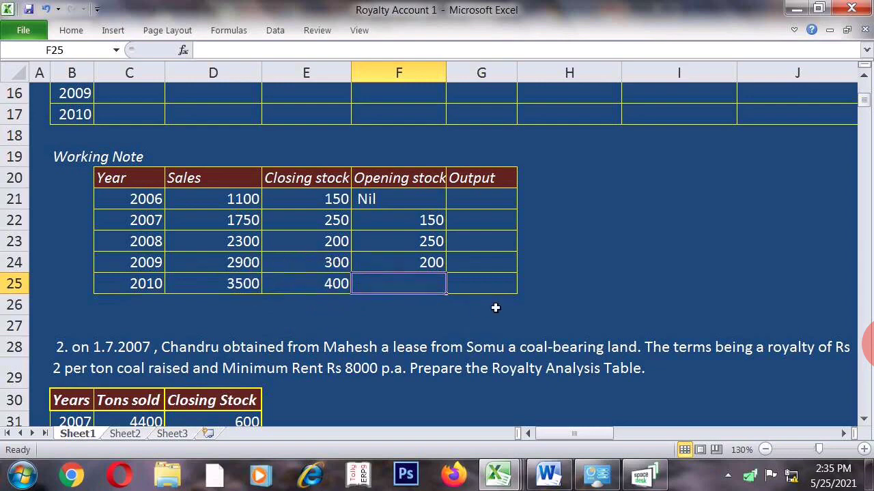
type("300")
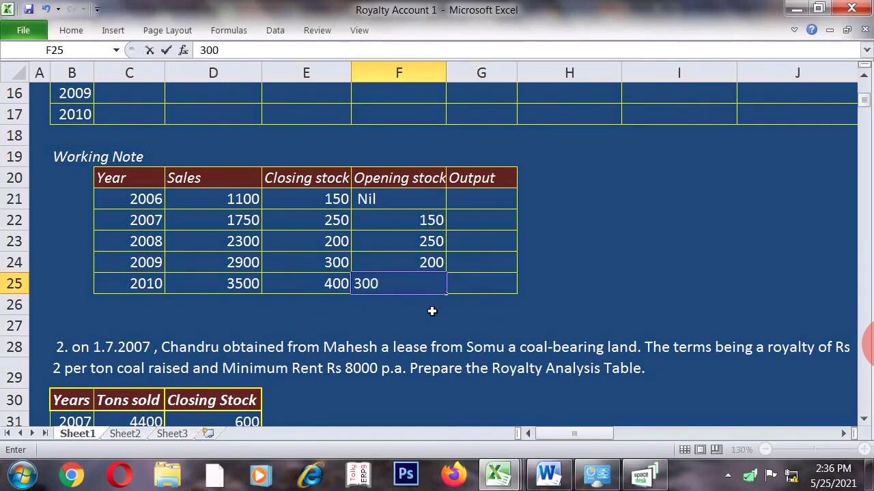
key("Return")
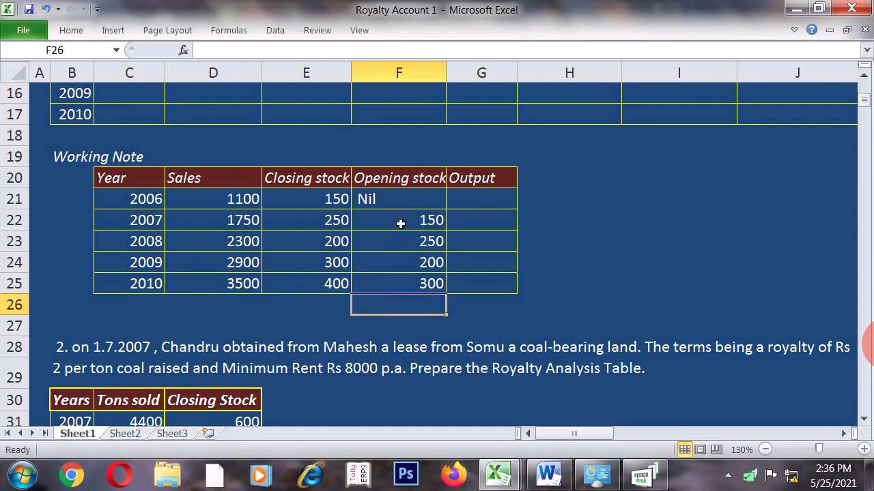
- Left-align the 2007 to 2010 figures in the Working Note's Opening stock column
left_click_drag(401, 224, 405, 282)
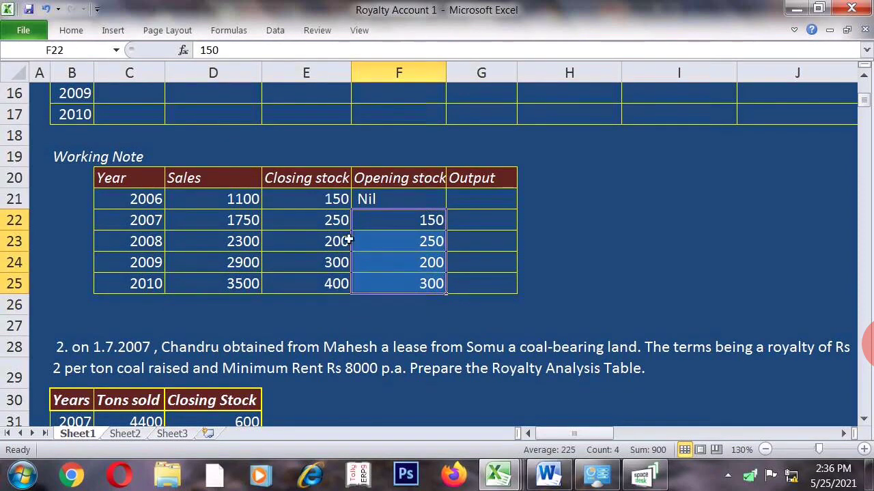
left_click(69, 31)
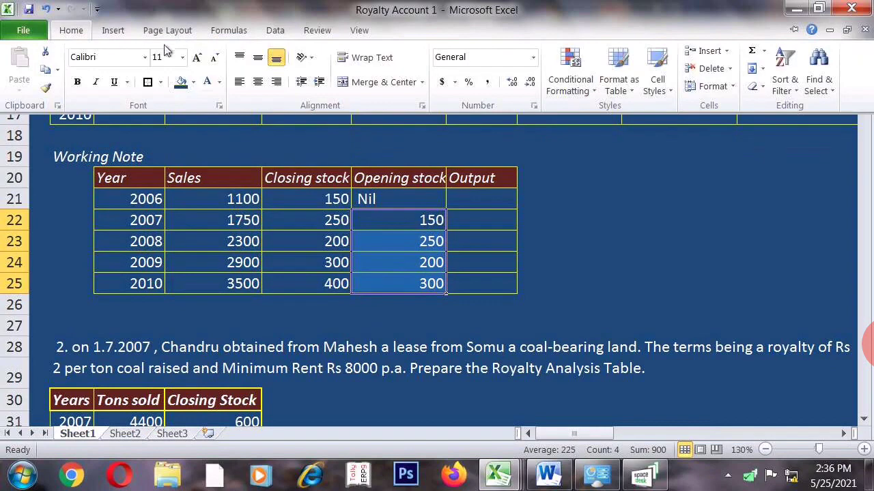
left_click(240, 82)
left_click(665, 261)
- Calculate the 2006 Output in G21 as sales plus closing stock minus opening stock, =D21+E21-F21
left_click(484, 202)
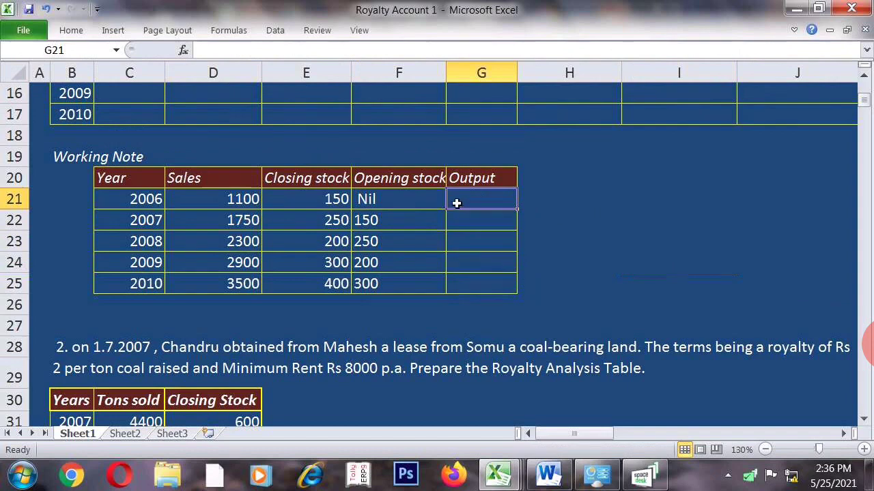
left_click(232, 200)
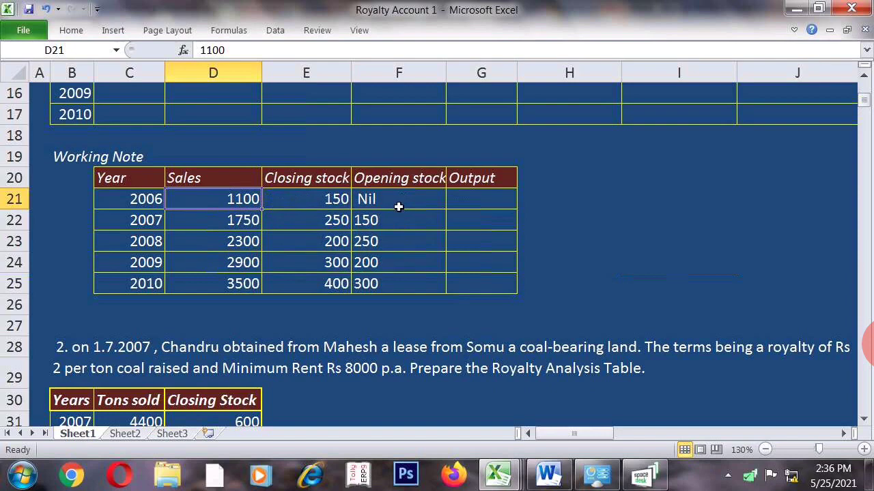
left_click(467, 196)
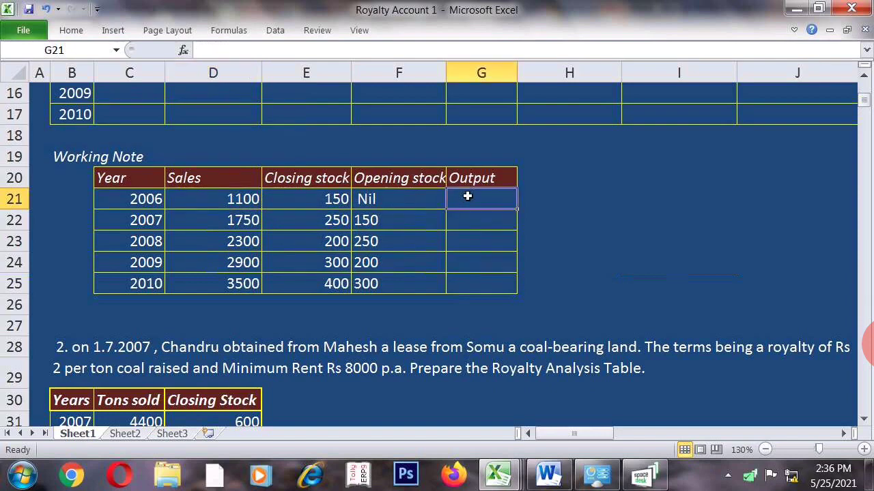
type("=")
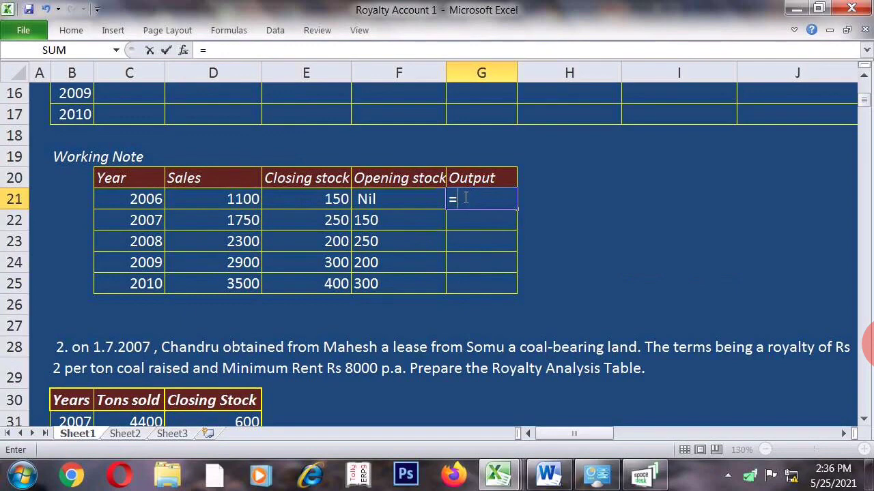
left_click(220, 200)
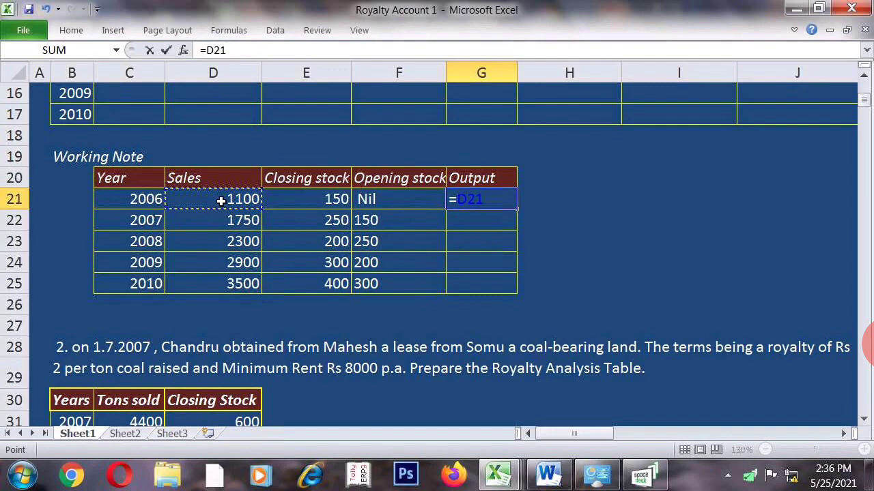
type("+")
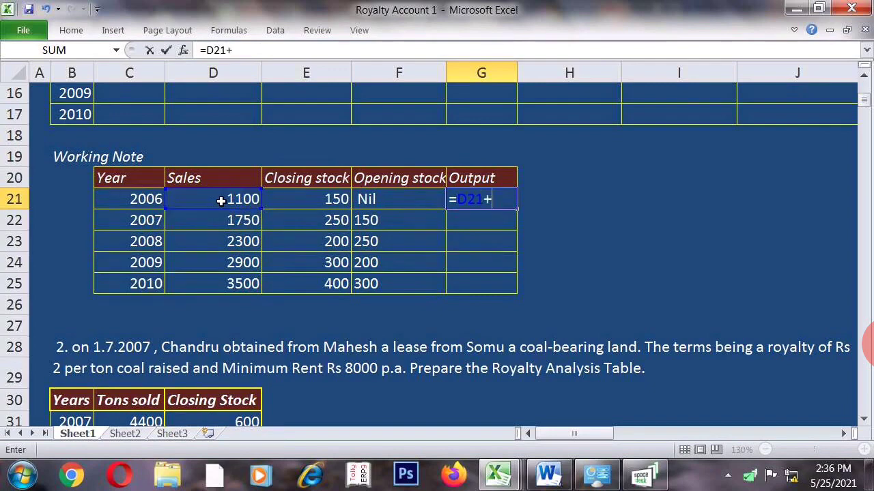
left_click(292, 199)
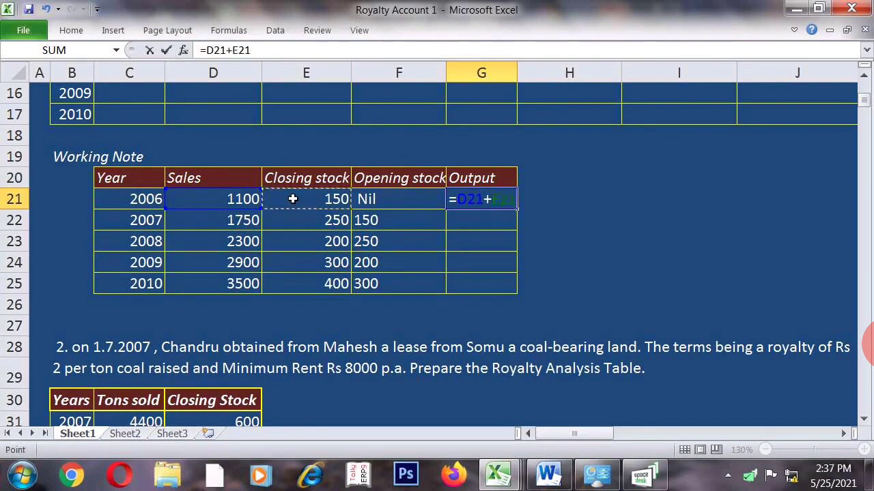
type("-")
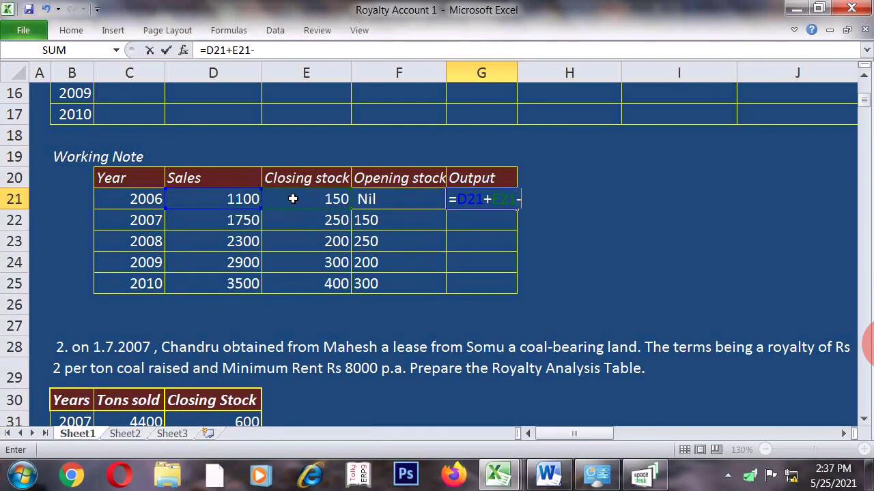
left_click(394, 201)
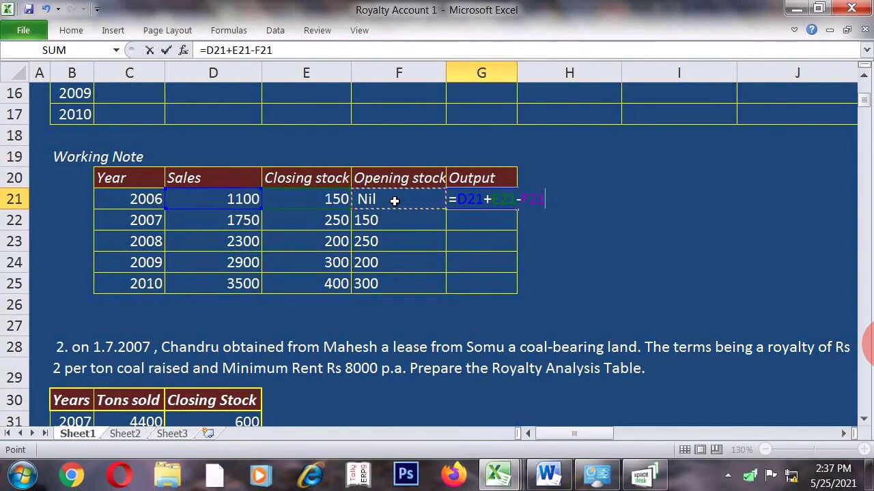
key("Return")
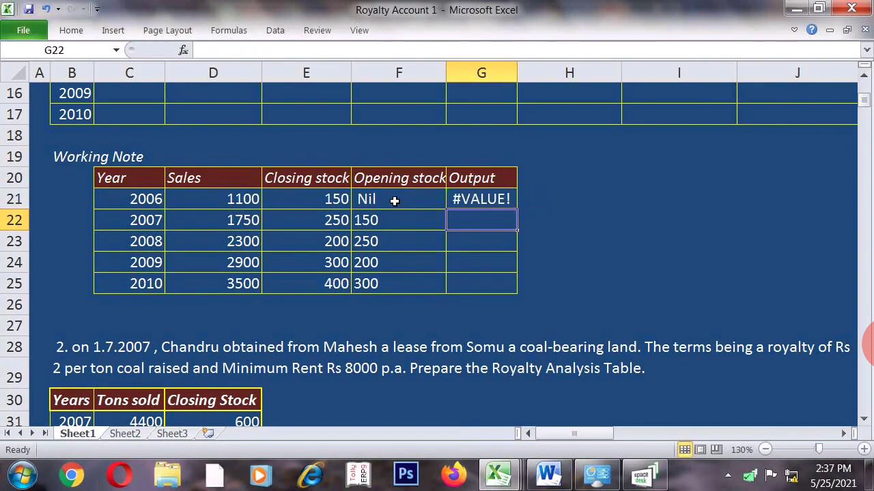
- Replace the 2006 Opening stock entry in the Working Note with 0
left_click(482, 196)
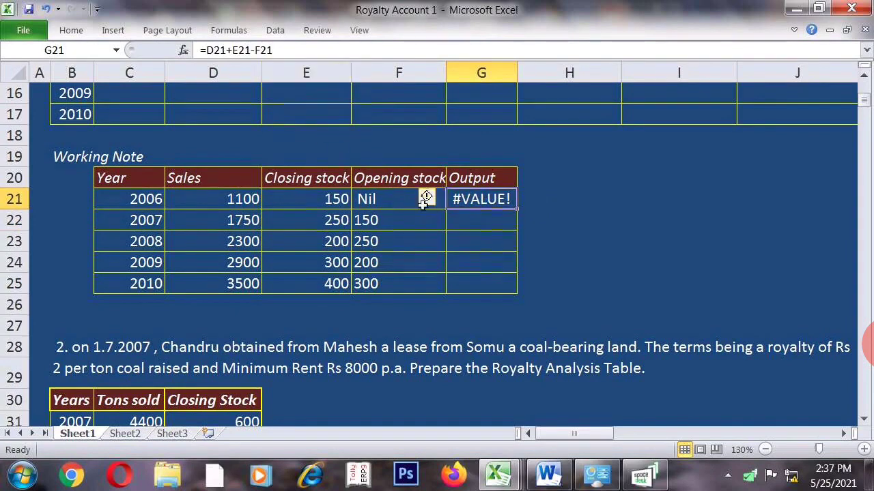
left_click(368, 199)
type("0")
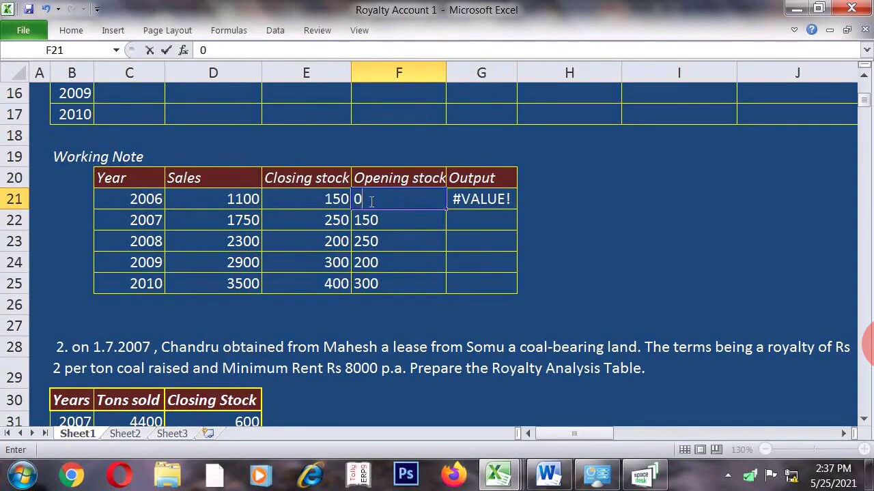
key("Return")
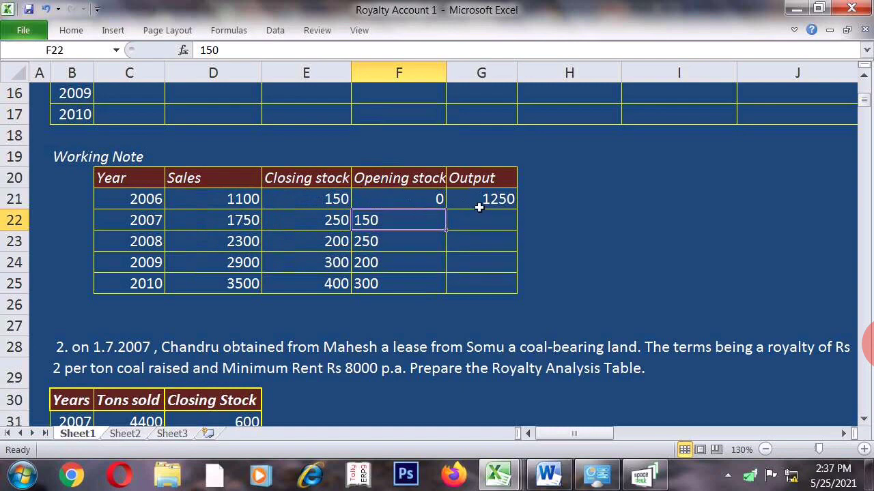
- Calculate the 2007 Output in G22 with the formula =D22+E22-F22
left_click(470, 220)
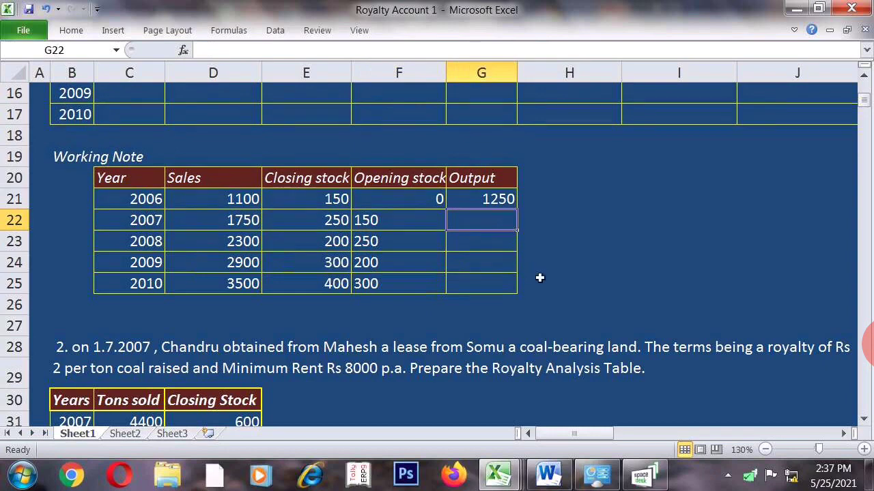
type("=")
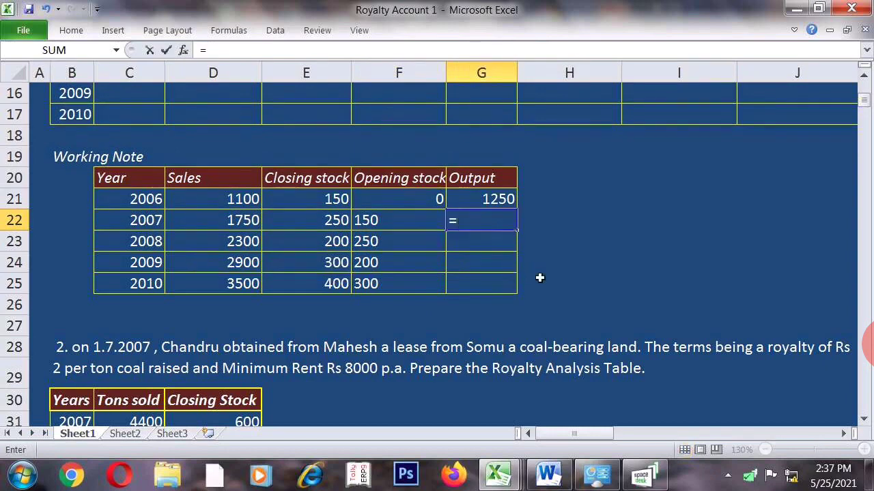
left_click(227, 221)
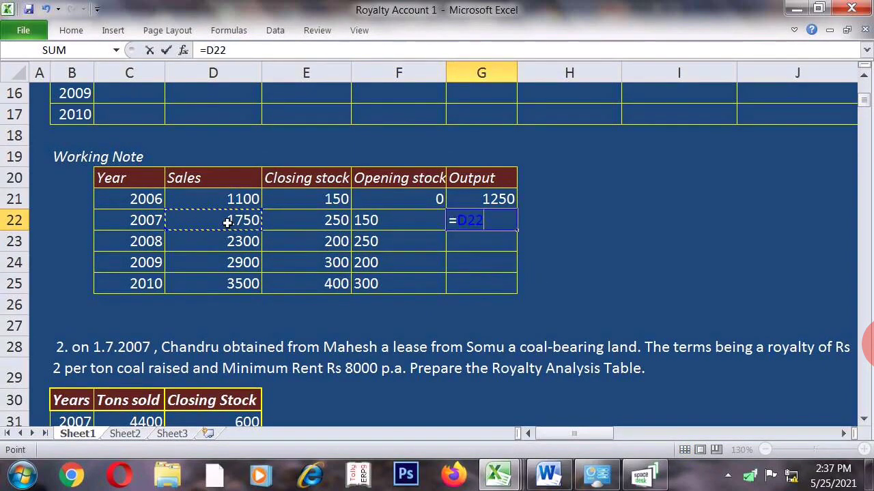
type("+")
left_click(307, 226)
type("-")
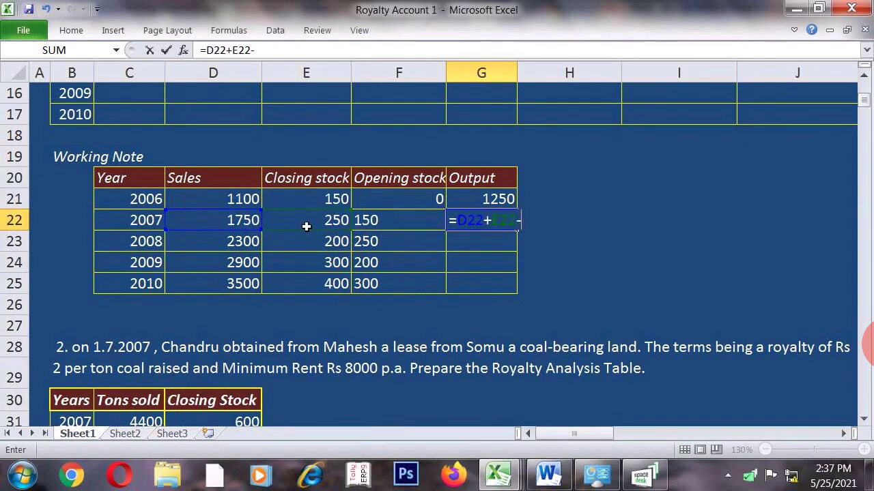
left_click(372, 220)
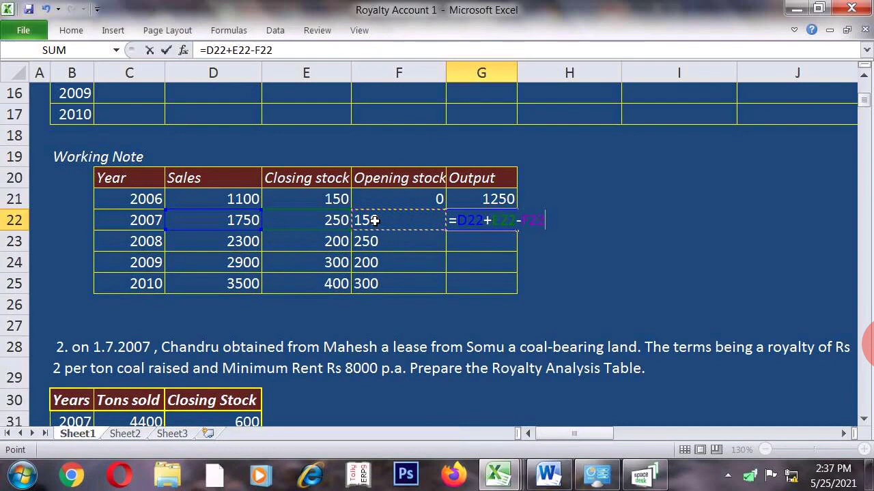
key("Return")
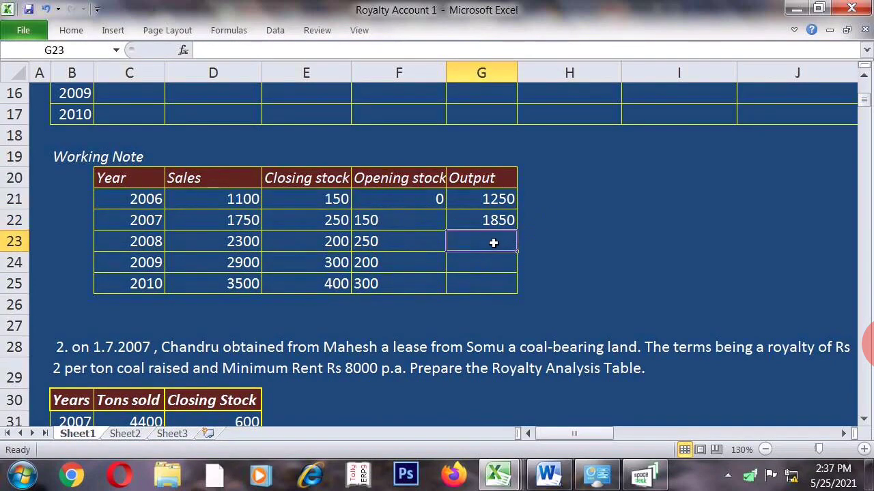
- Calculate the 2008 Output in G23 with the formula =D23+E23-F23
type("=")
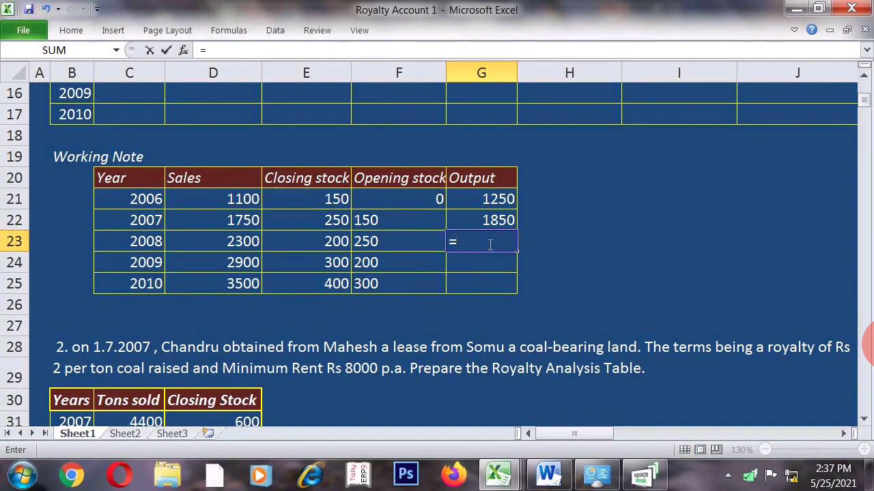
left_click(219, 245)
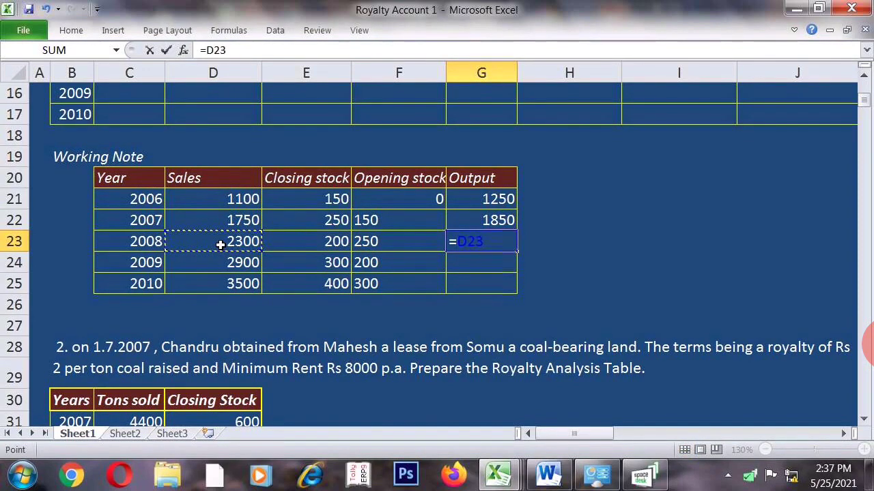
type("+")
left_click(291, 234)
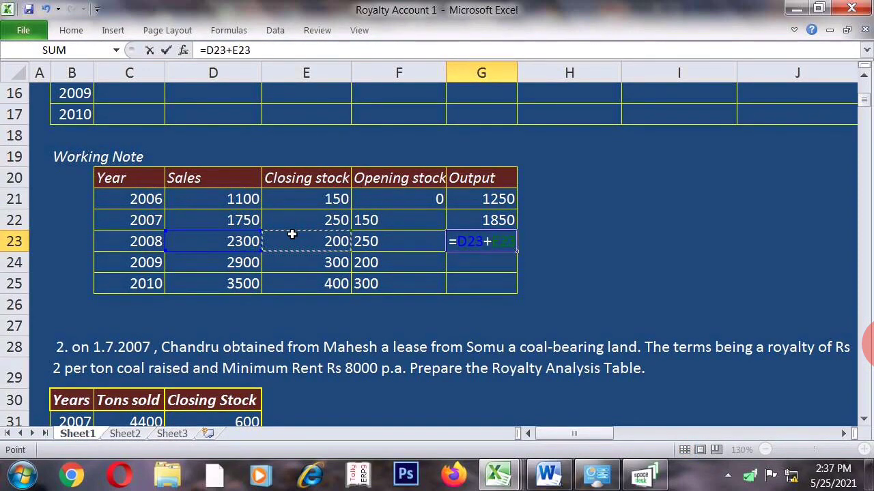
type("-")
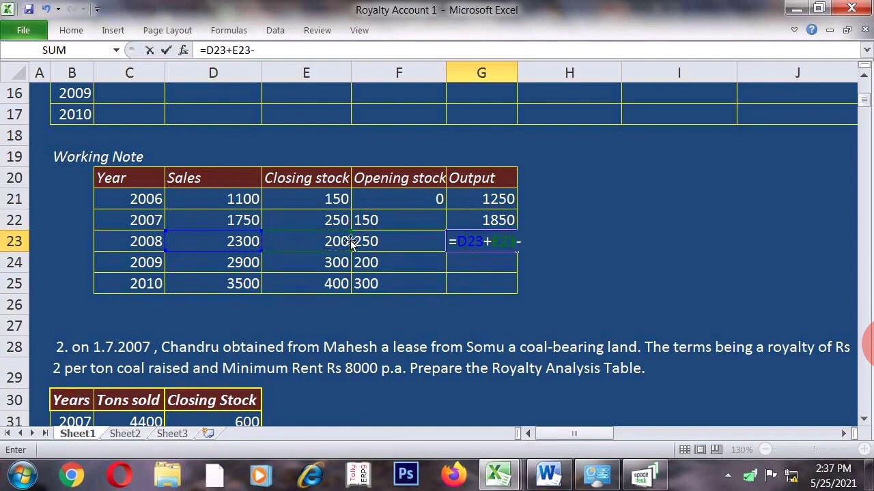
left_click(387, 242)
key("Return")
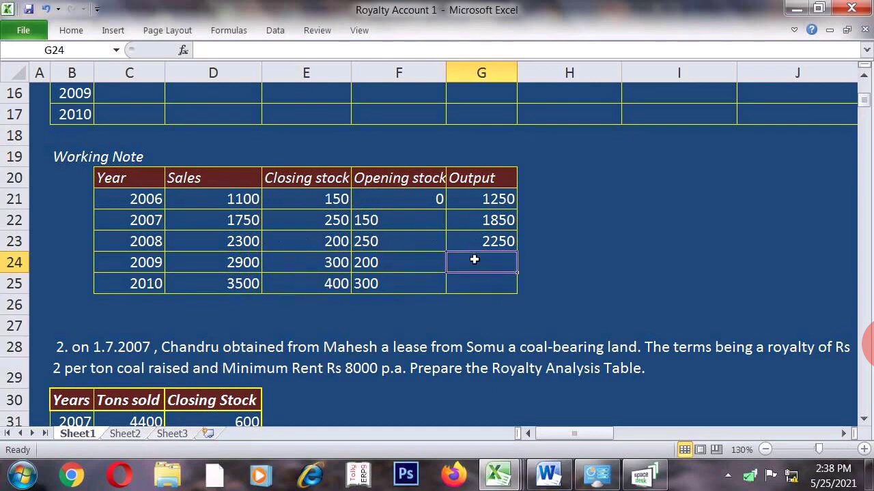
- Calculate the 2009 Output in G24 with the formula =D24+E24-F24
type("=")
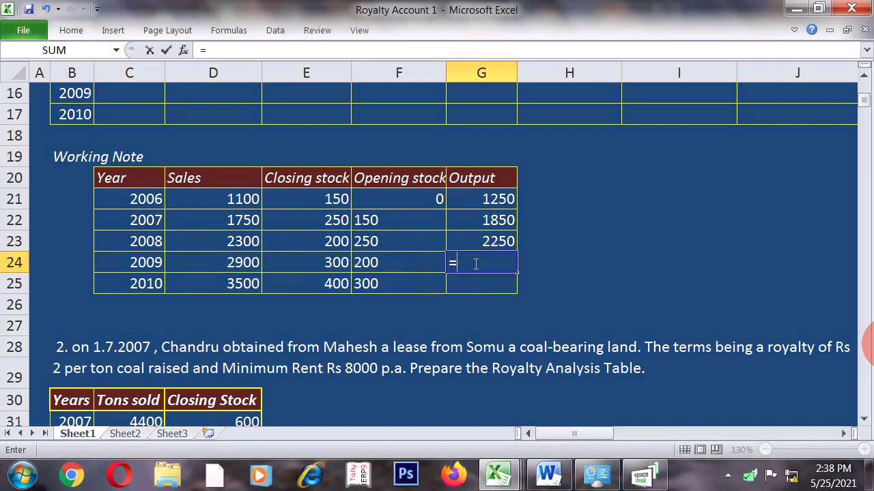
left_click(247, 264)
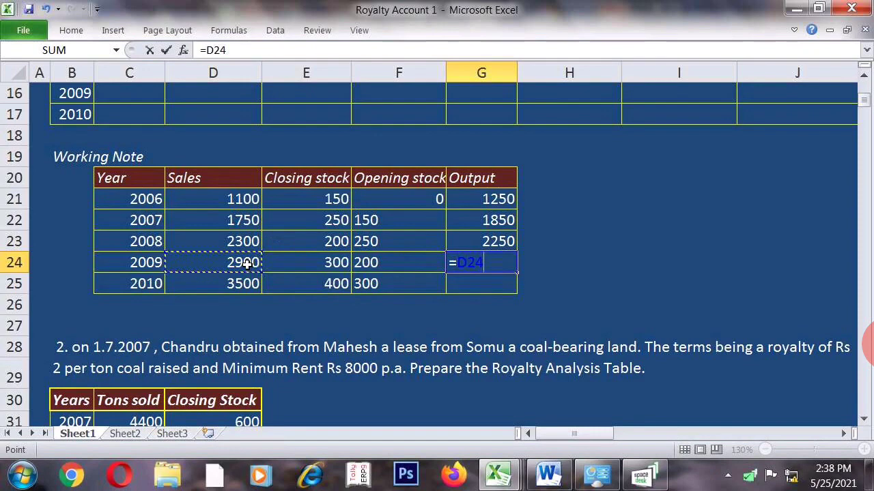
type("+")
left_click(305, 261)
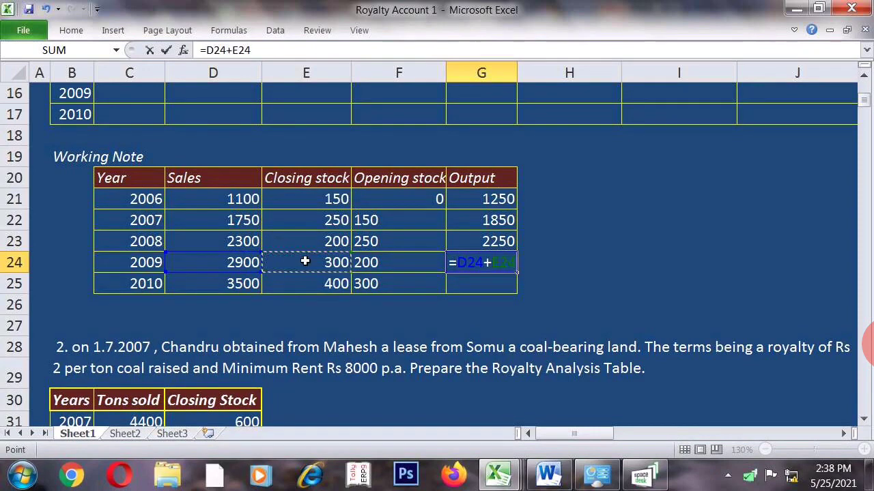
type("-")
left_click(382, 262)
key("Return")
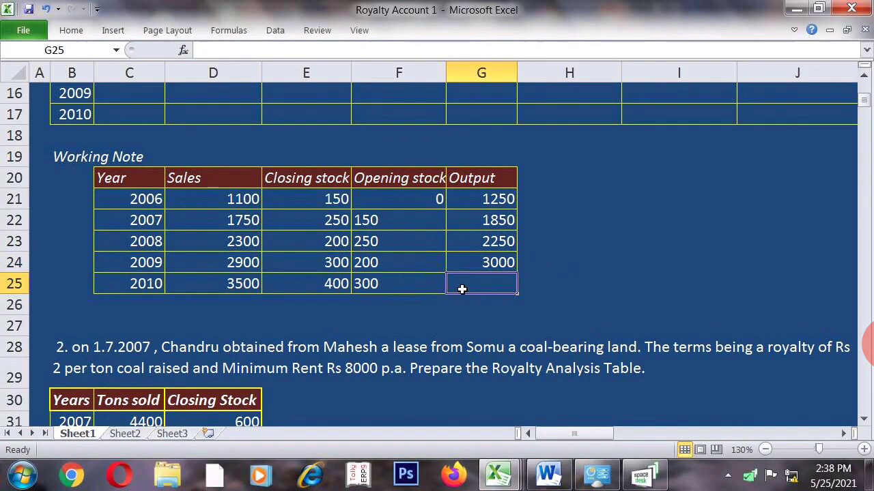
- Calculate the 2010 Output in G25 with the formula =D25+E25-F25
type("=")
left_click(243, 283)
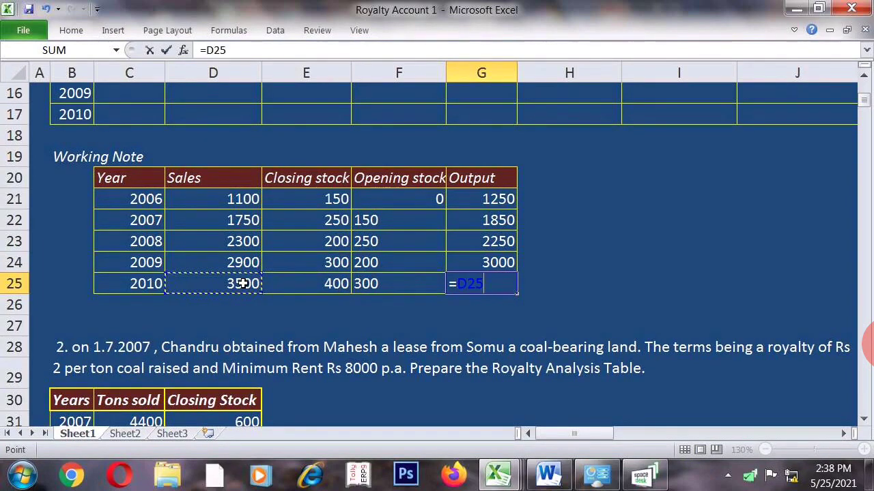
type("+")
left_click(318, 284)
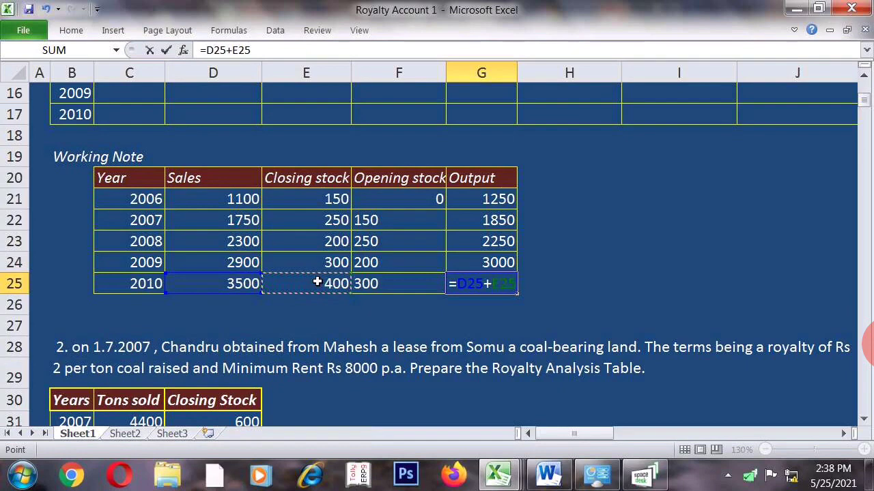
type("-")
left_click(369, 285)
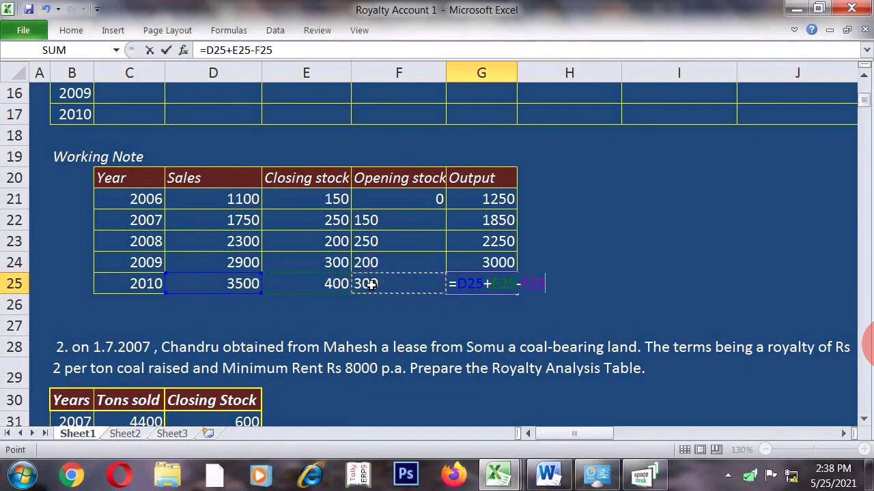
key("Return")
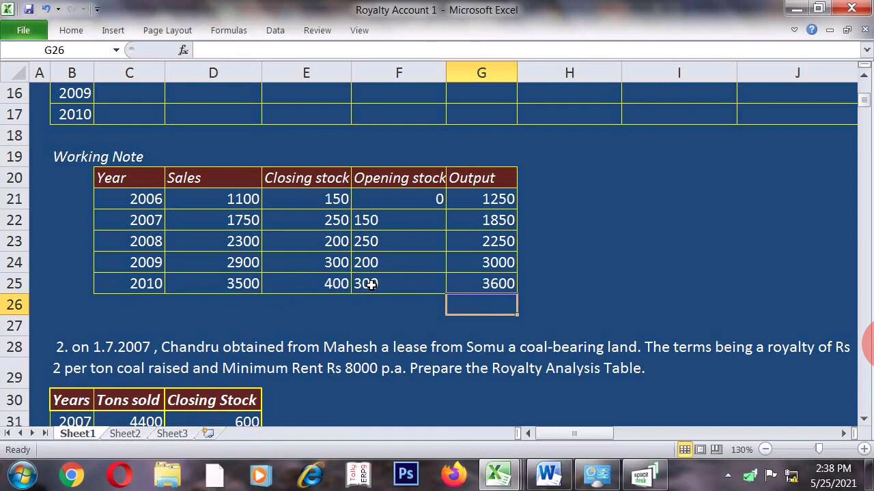
left_click(610, 247)
- Try to copy the Working Note outputs in G21:G25 into the Royalty Analysis Table's Output column from C13, and clear the pasted cells
left_click_drag(514, 201, 516, 278)
key("ctrl+c")
scroll(491, 273, "up", 3)
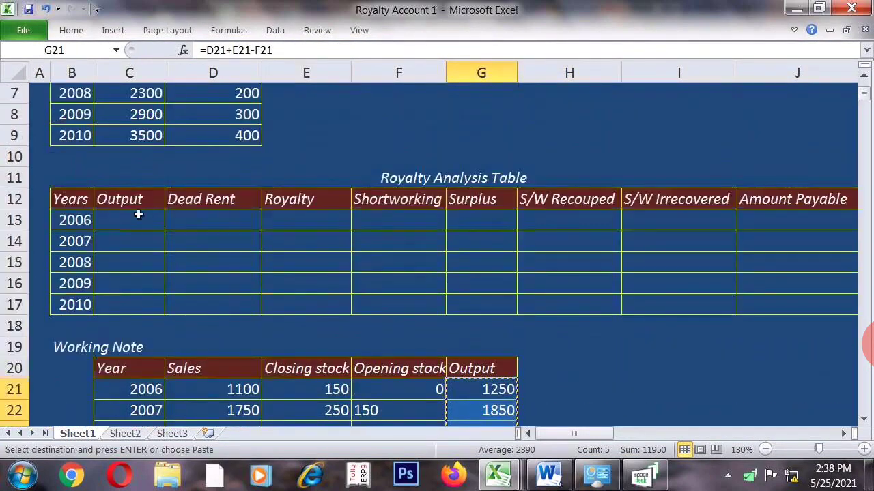
left_click(118, 215)
key("ctrl+v")
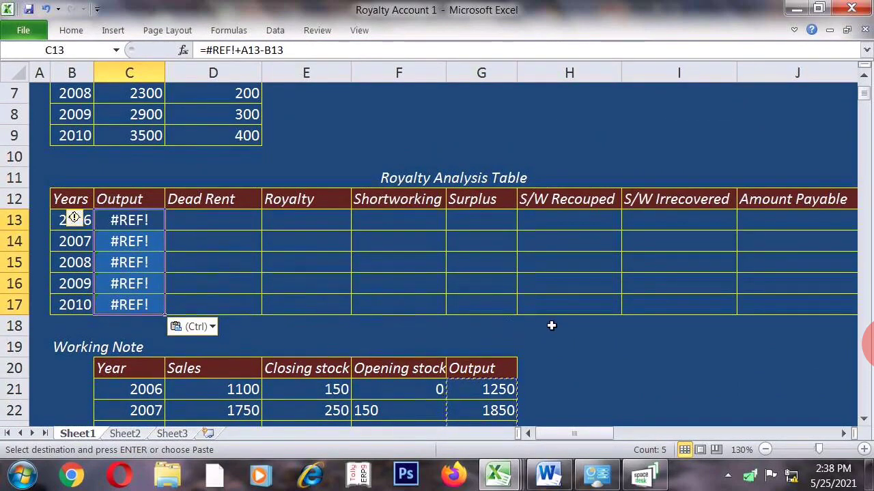
scroll(552, 321, "down", 2)
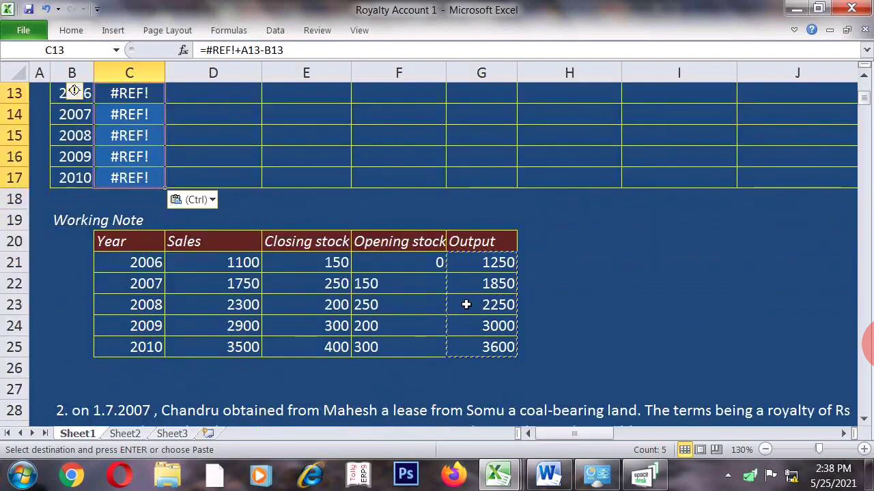
key("Delete")
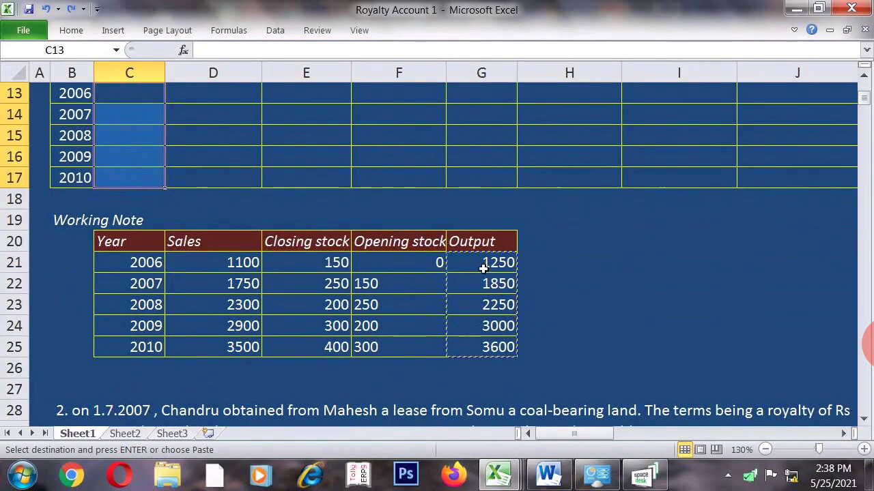
left_click_drag(484, 267, 481, 346)
right_click(483, 348)
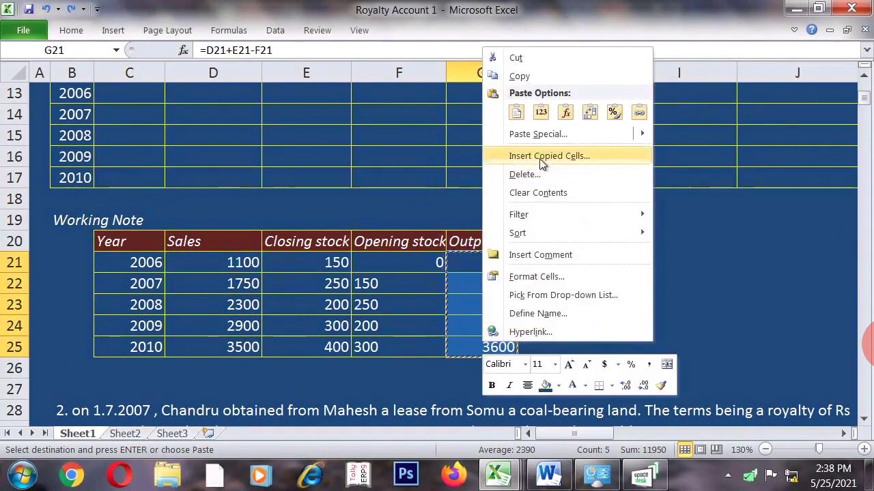
left_click(533, 77)
scroll(230, 187, "up", 2)
left_click(118, 221)
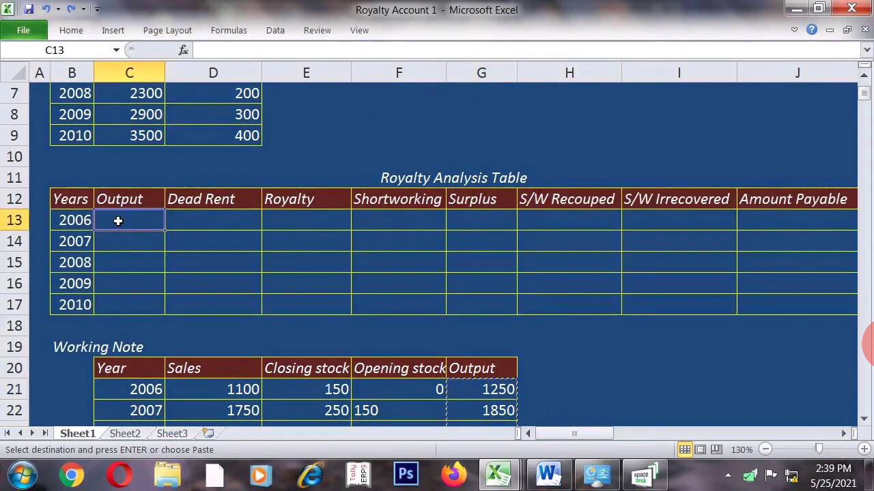
key("ctrl+v")
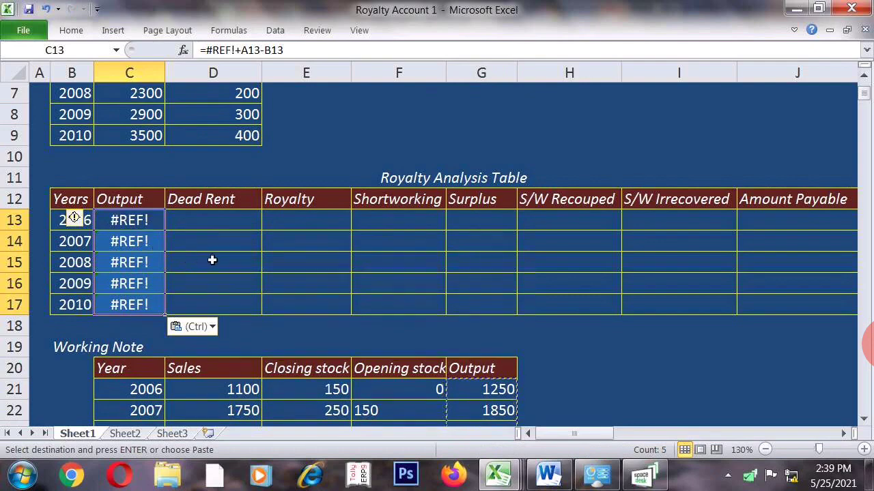
key("Delete")
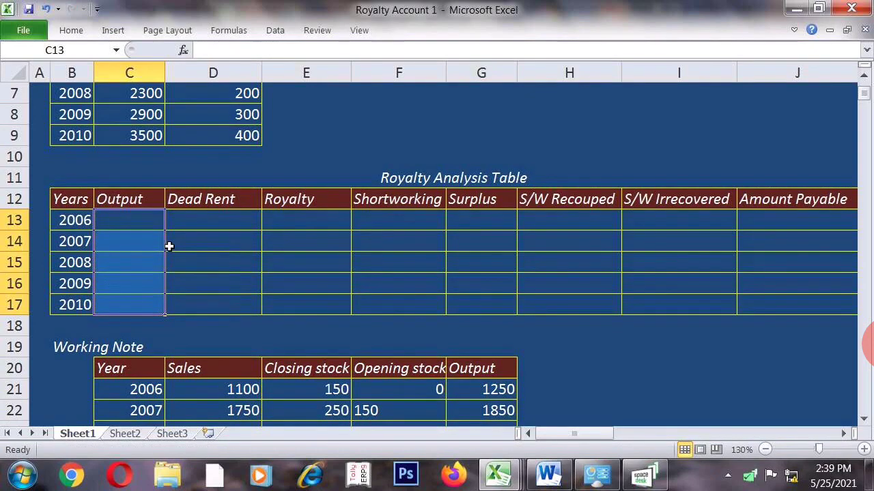
- Enter the yearly outputs 1250, 1850, 2250, 3000 and 3600 in C13:C17 of the Royalty Analysis Table
scroll(168, 246, "down", 1)
left_click(138, 158)
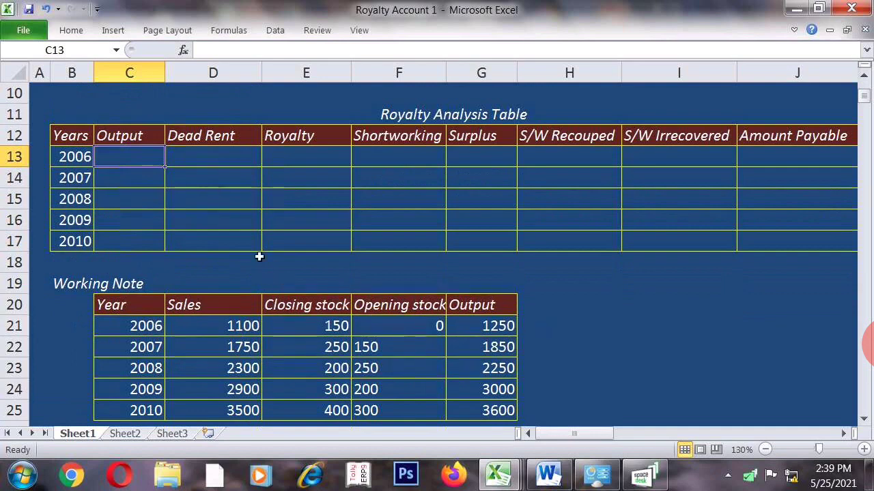
type("1250")
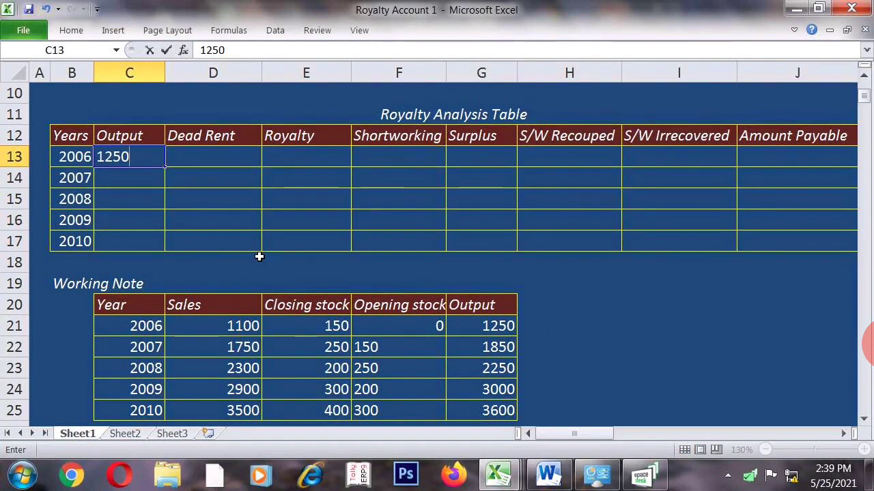
key("Return")
type("1850")
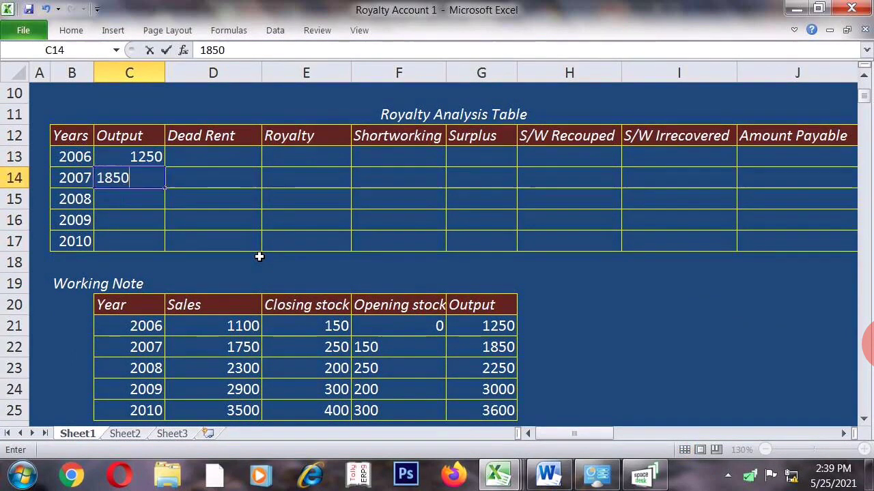
key("Return")
type("2250")
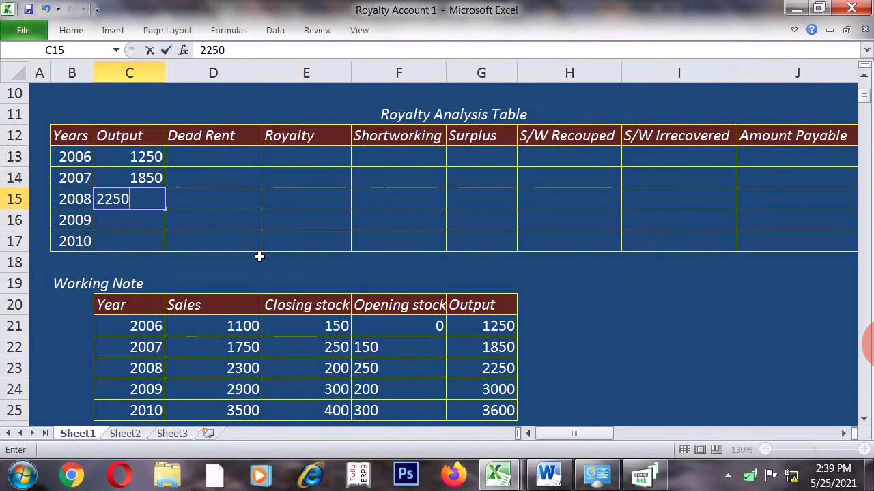
key("Return")
type("3000")
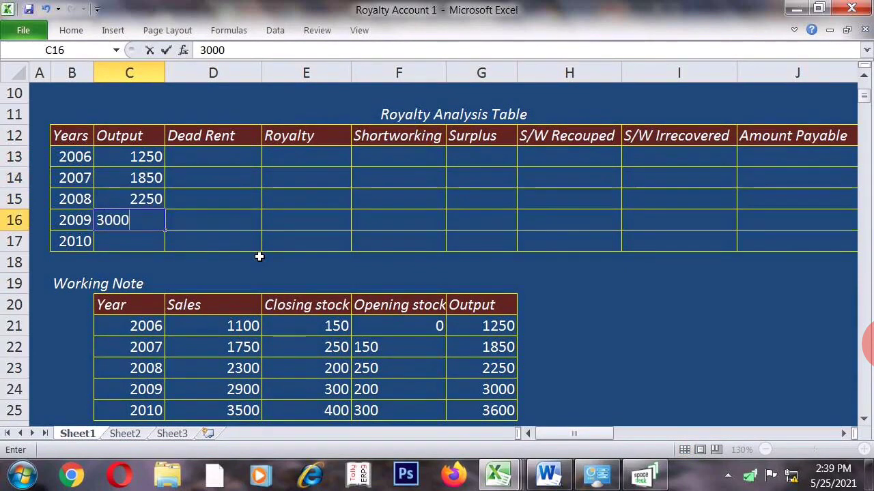
key("Return")
type("3600")
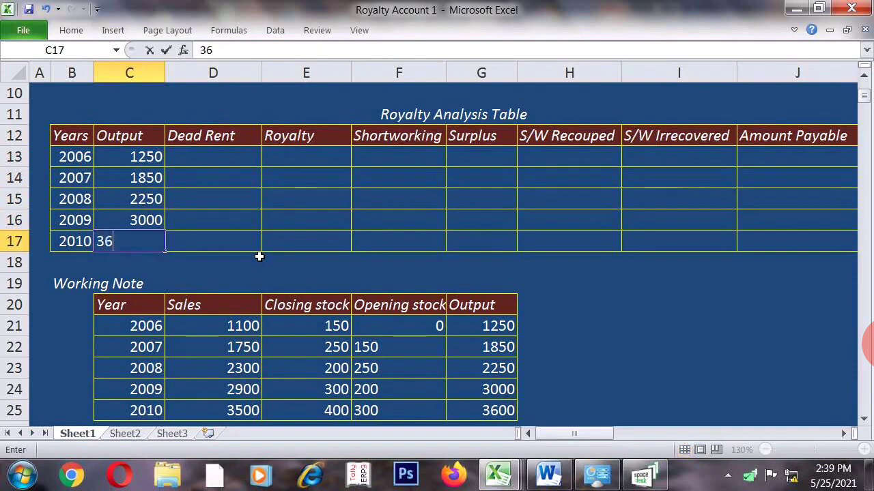
left_click(258, 257)
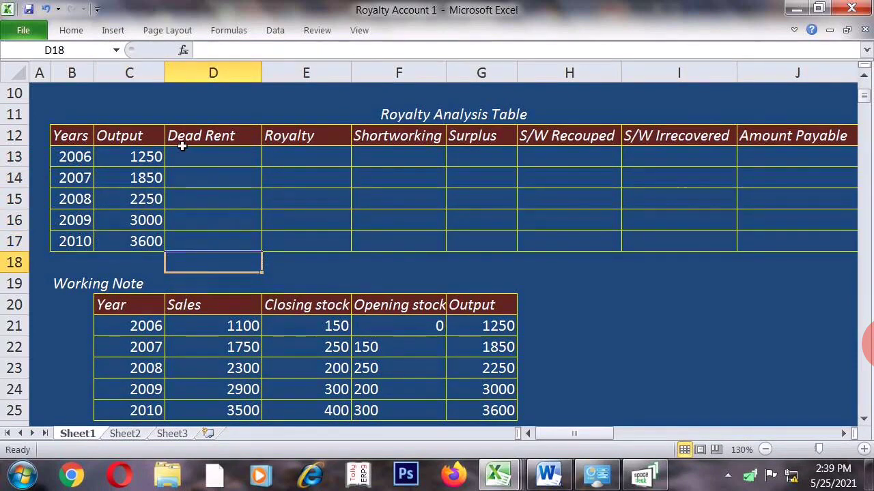
- Enter the minimum rent 4000 as the 2006 Dead Rent in D13 and fill it down to D17
scroll(223, 236, "up", 1)
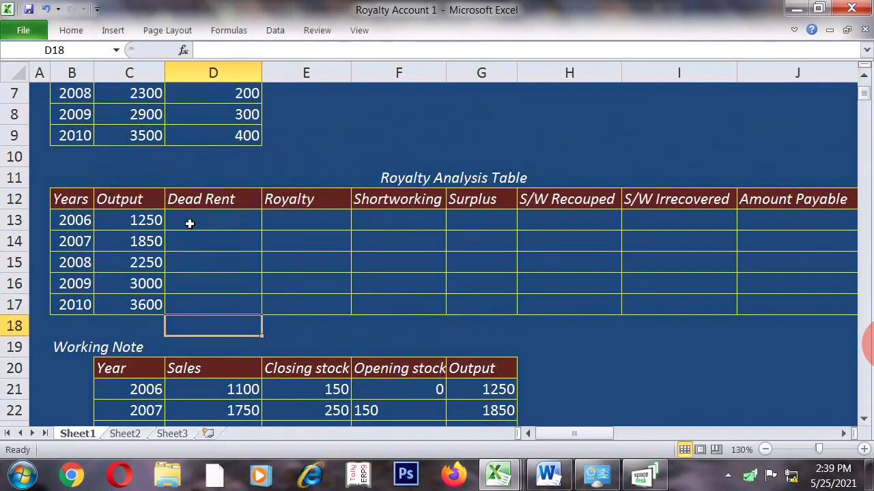
left_click(202, 220)
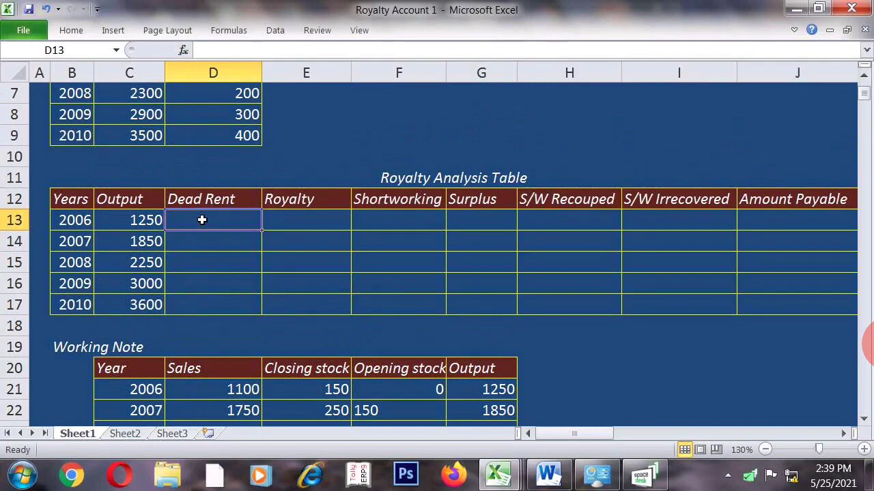
scroll(208, 217, "up", 2)
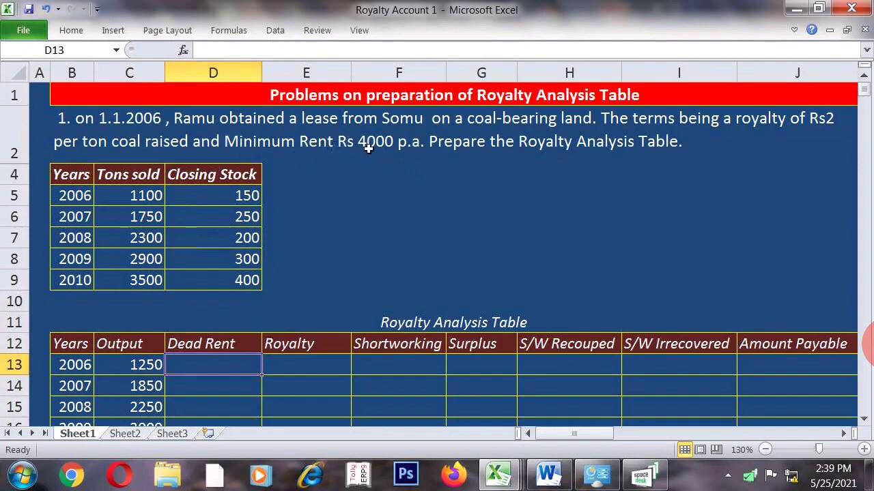
scroll(380, 148, "down", 3)
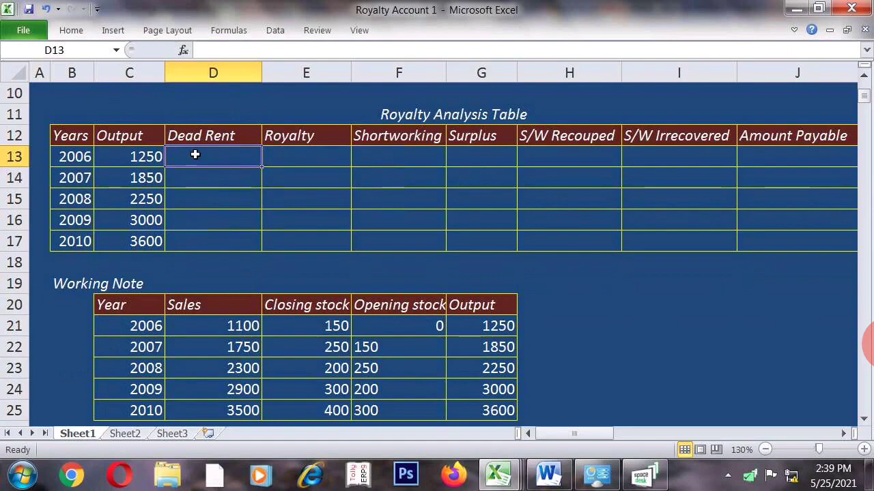
type("4000")
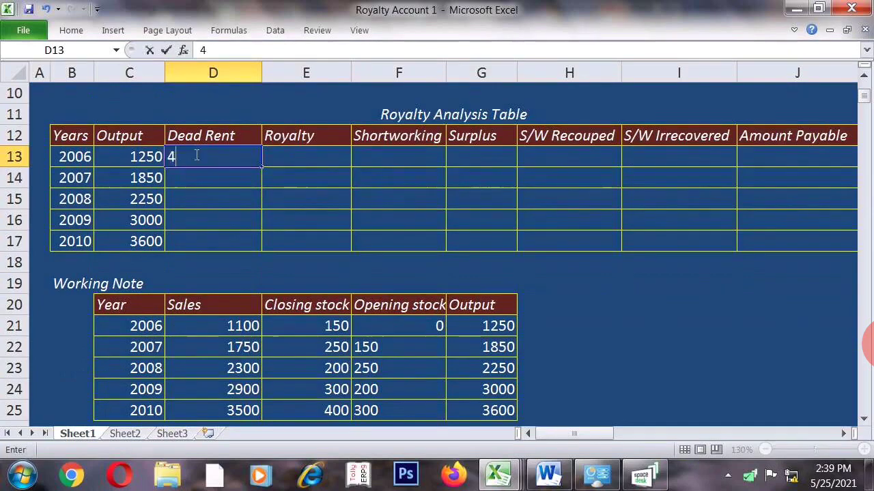
left_click(255, 232)
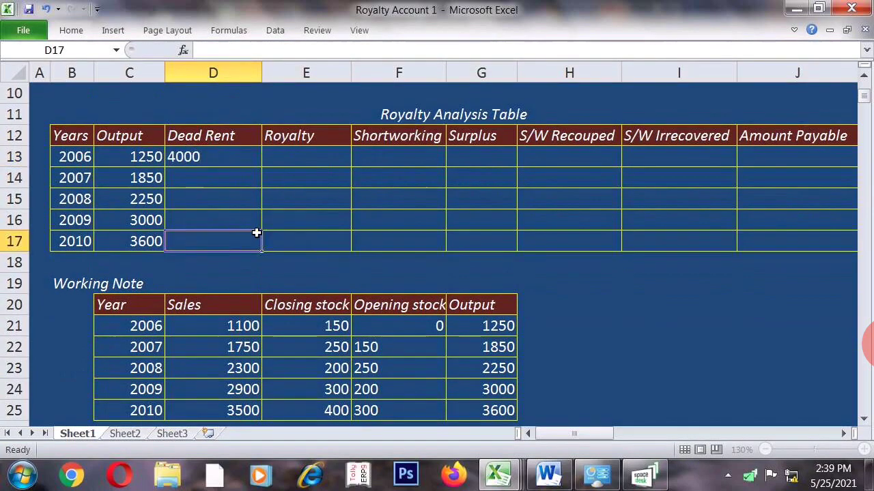
left_click(226, 158)
left_click_drag(264, 166, 266, 243)
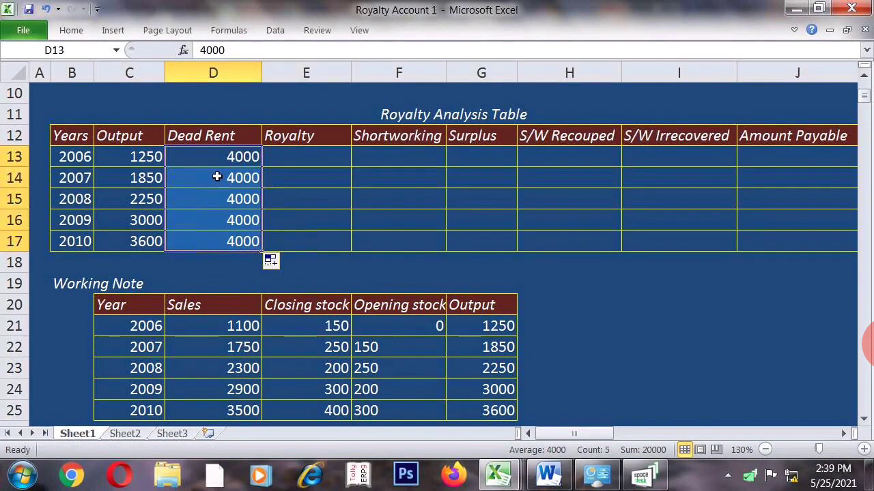
- Calculate the 2006 Royalty in E13 at Rs 2 per ton with the formula =C13*2
left_click(271, 157)
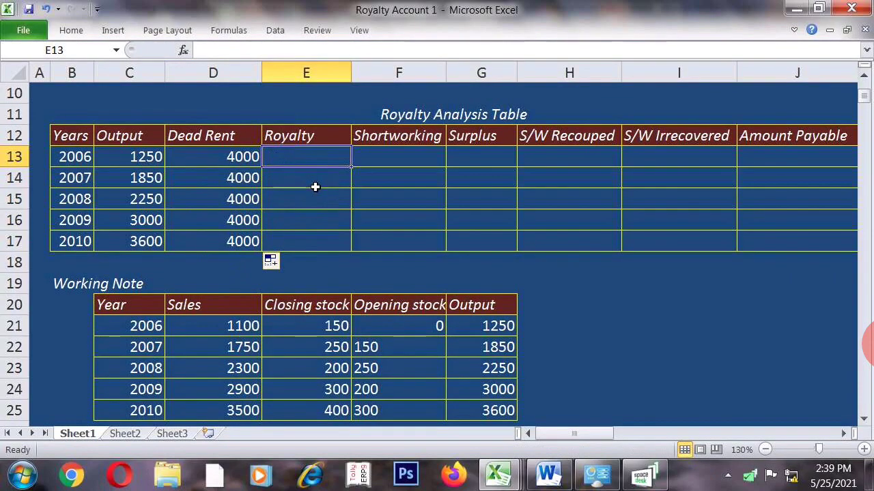
scroll(314, 186, "up", 3)
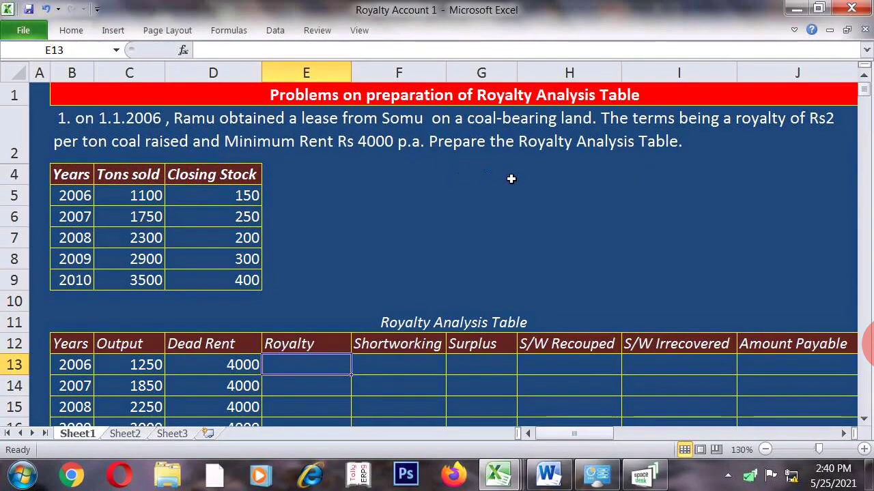
scroll(521, 195, "down", 4)
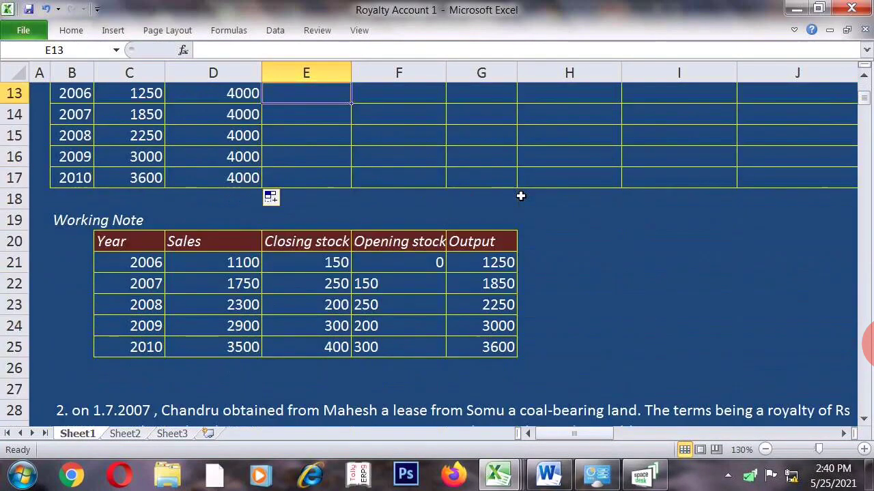
scroll(353, 208, "up", 2)
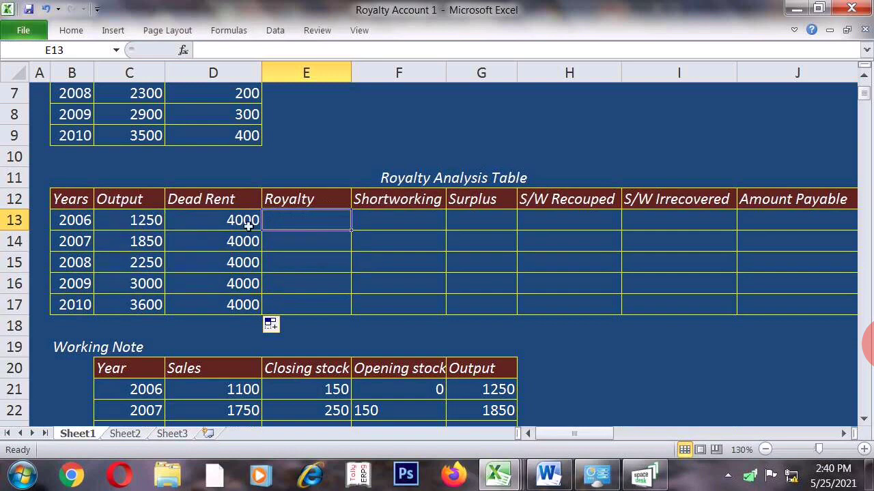
type("=")
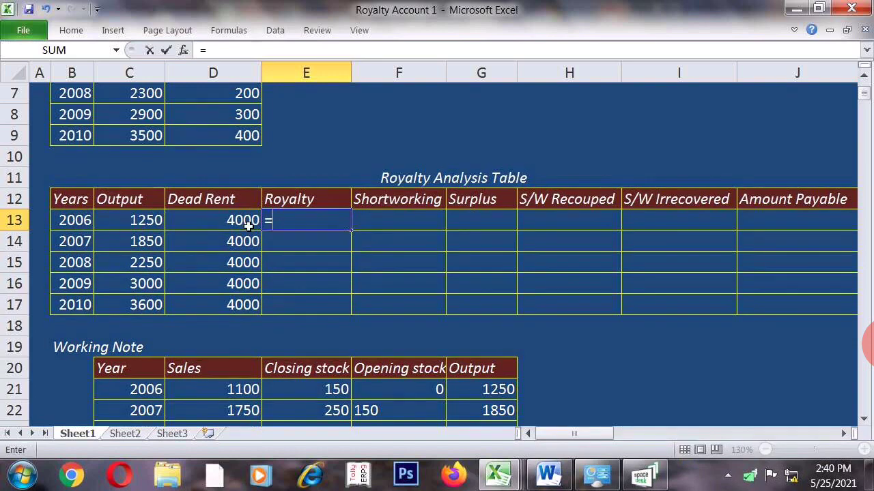
left_click(146, 222)
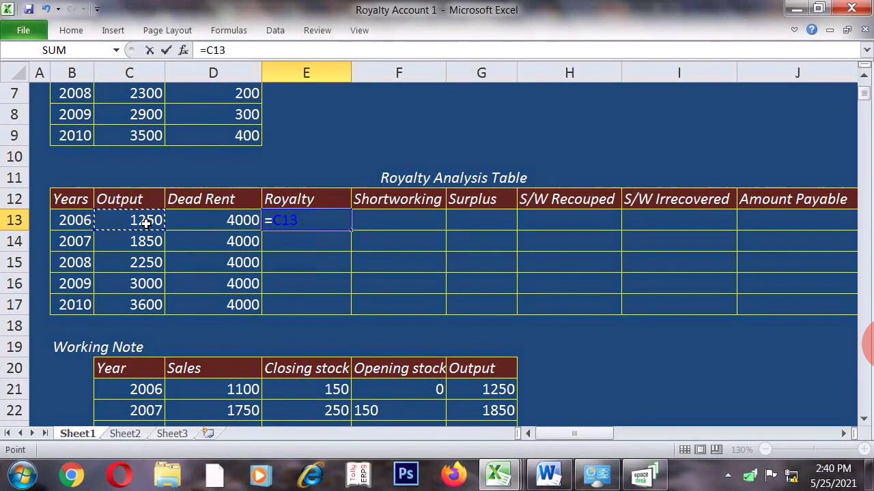
type("*2")
key("Return")
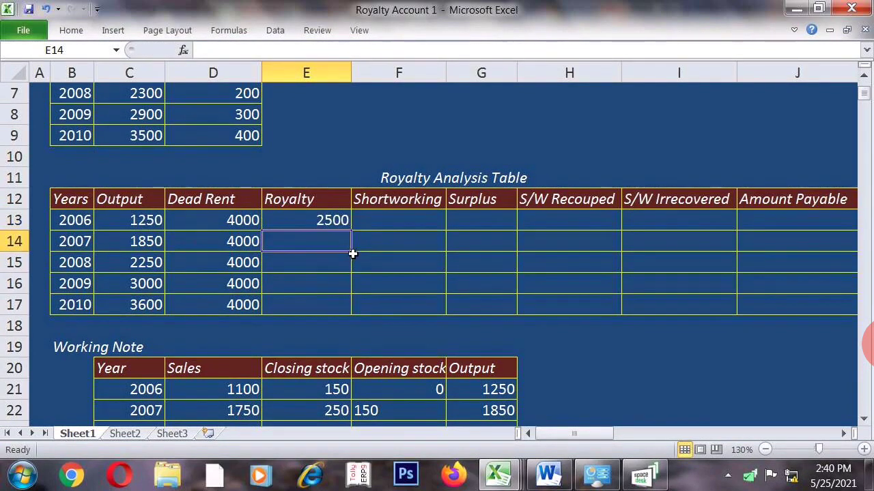
- Calculate the 2007 Royalty in E14 with the formula =C14*2
type("=")
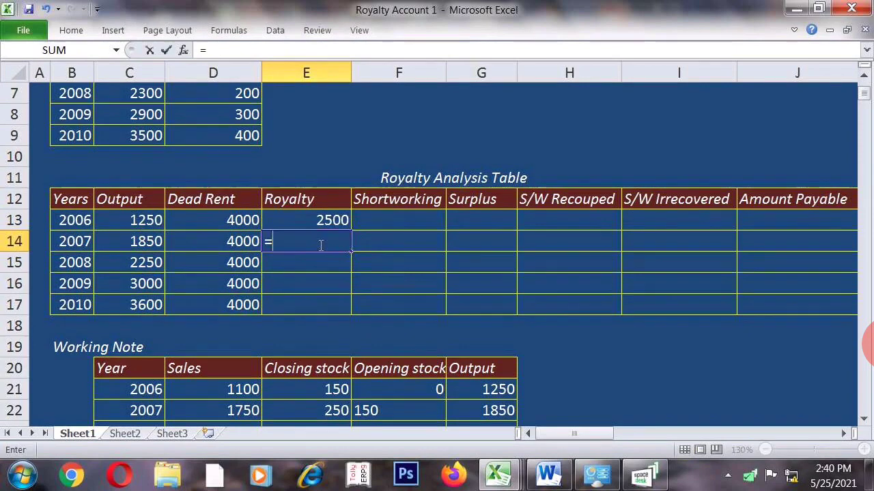
left_click(145, 242)
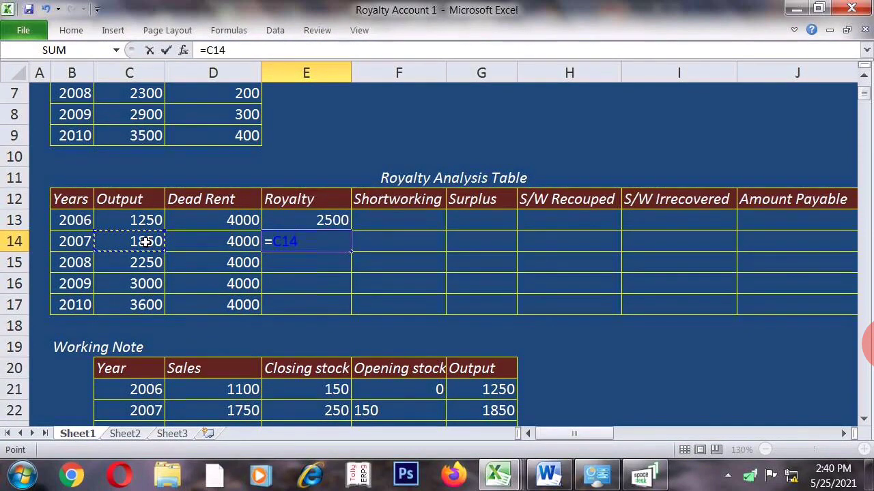
type("*2")
key("Return")
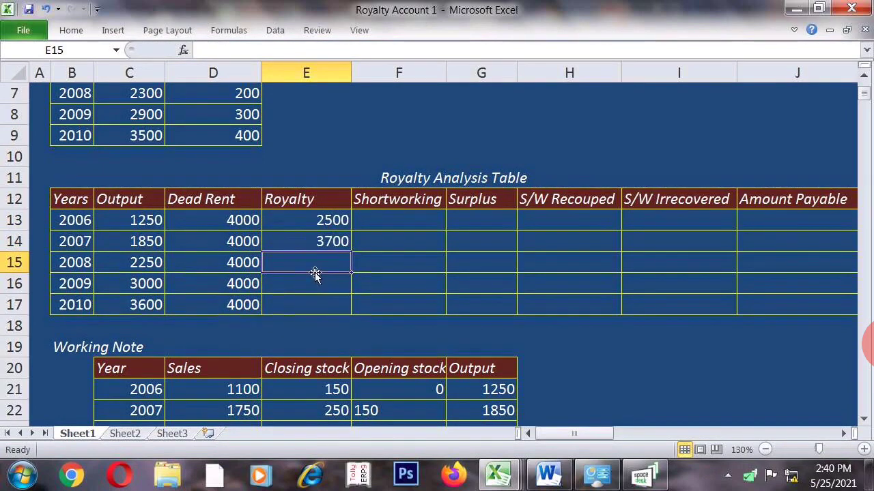
- Calculate the 2008 Royalty in E15 with the formula =C15*2
type("=")
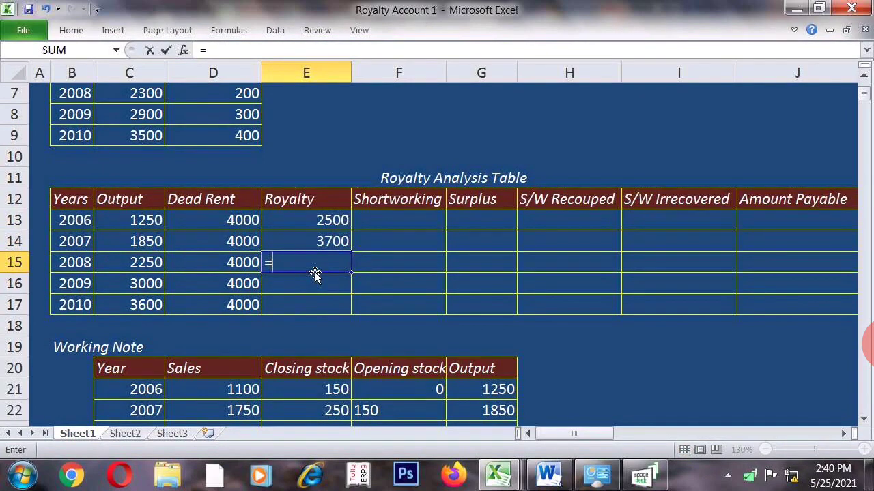
left_click(137, 262)
type("*2")
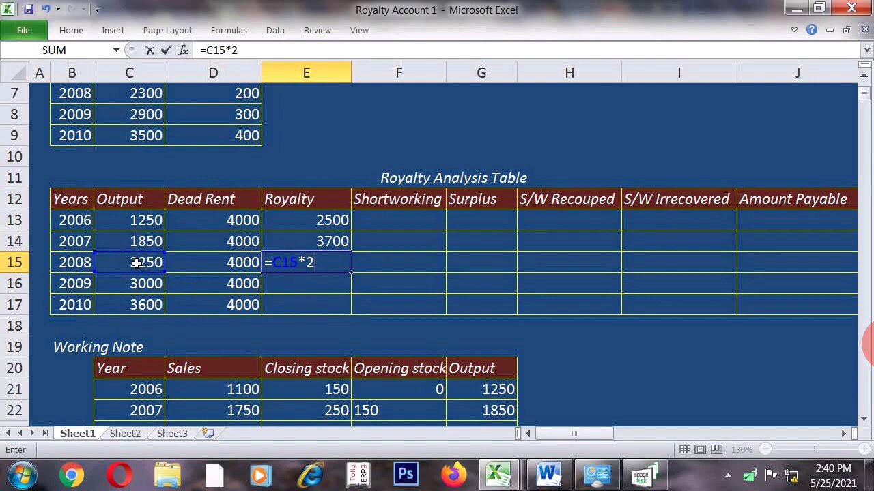
key("Return")
- Calculate the 2009 Royalty in E16 with the formula =C16*2
type("=")
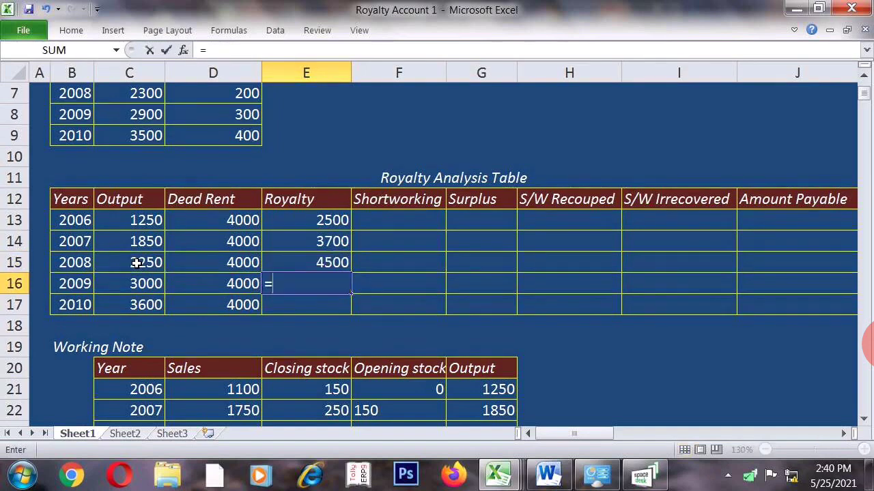
left_click(125, 280)
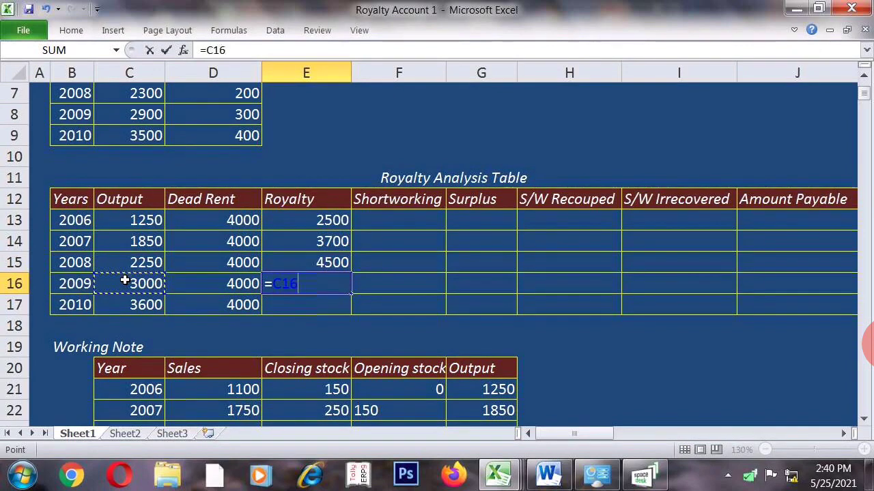
type("*2")
key("Return")
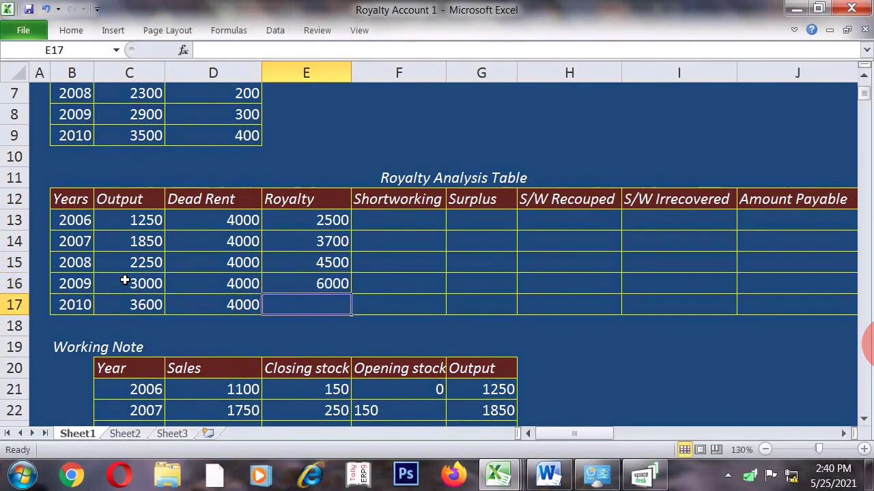
- Calculate the 2010 Royalty in E17 with the formula =C17*2
type("=")
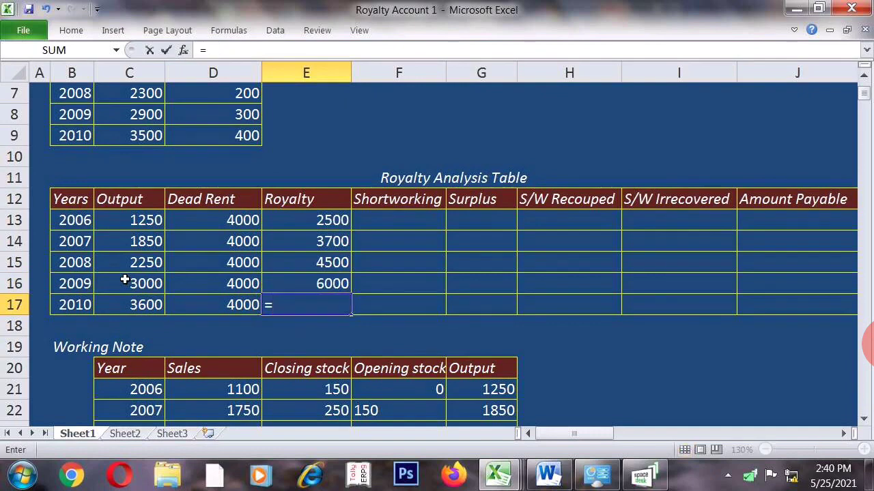
left_click(136, 305)
type("*")
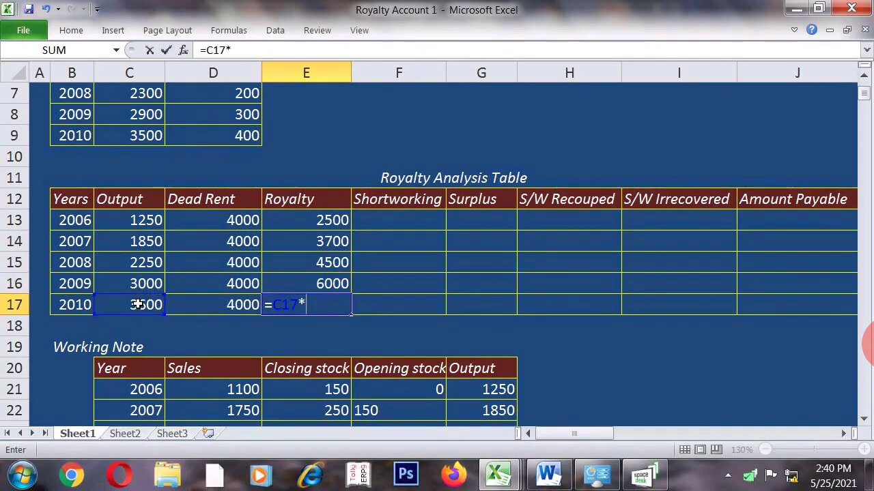
type("2")
key("Return")
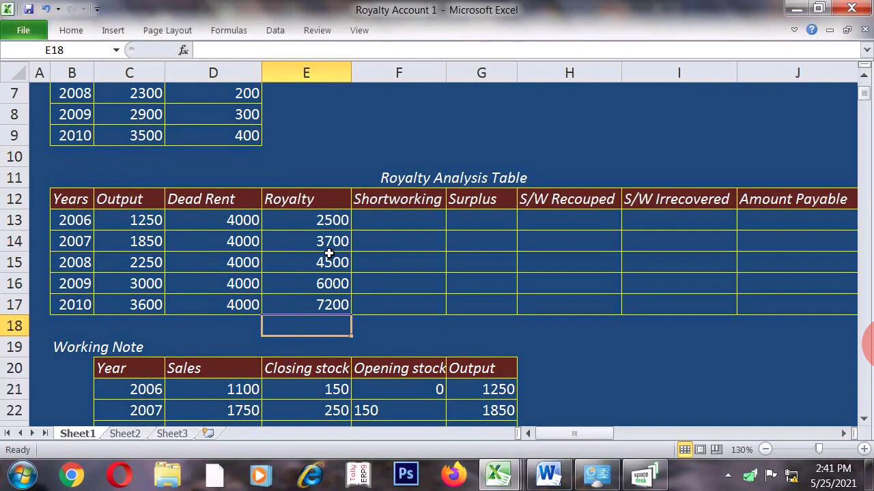
- Review the 2006 Royalty, Shortworking and Surplus cells against the royalty rate and minimum rent in the problem statement
left_click(395, 220)
left_click(482, 223)
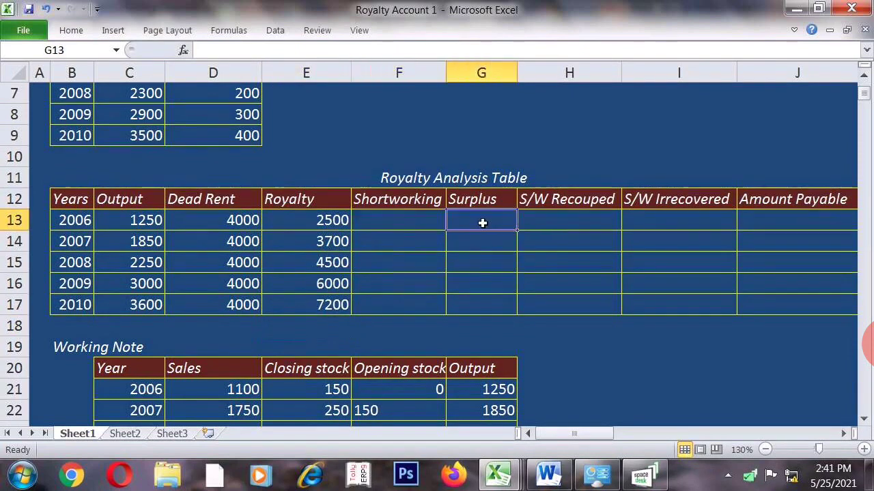
left_click(403, 225)
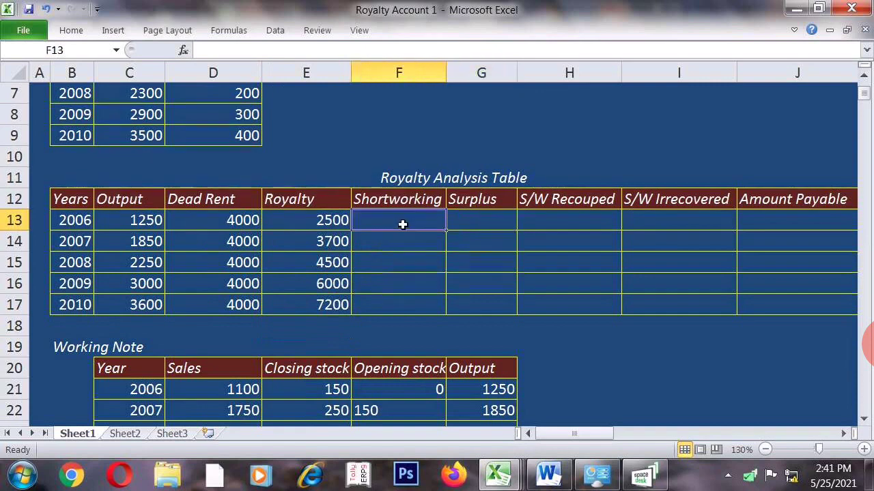
left_click(463, 220)
left_click(292, 202)
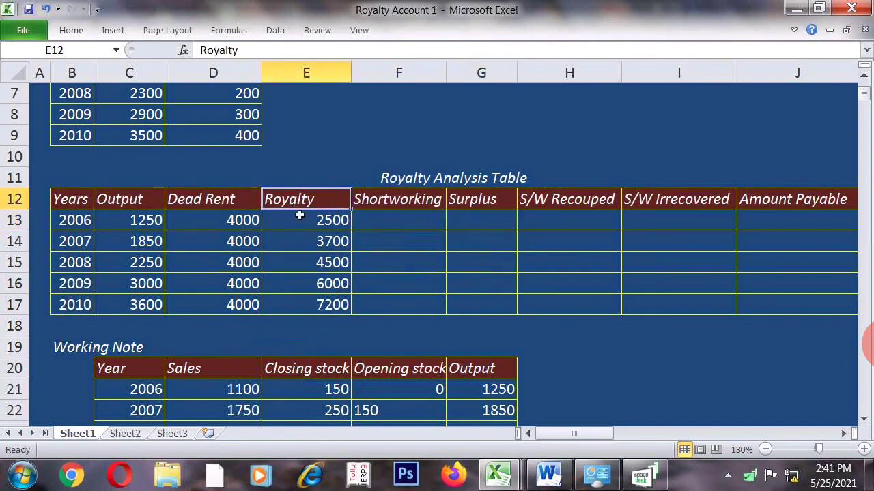
left_click(299, 215)
left_click(294, 199)
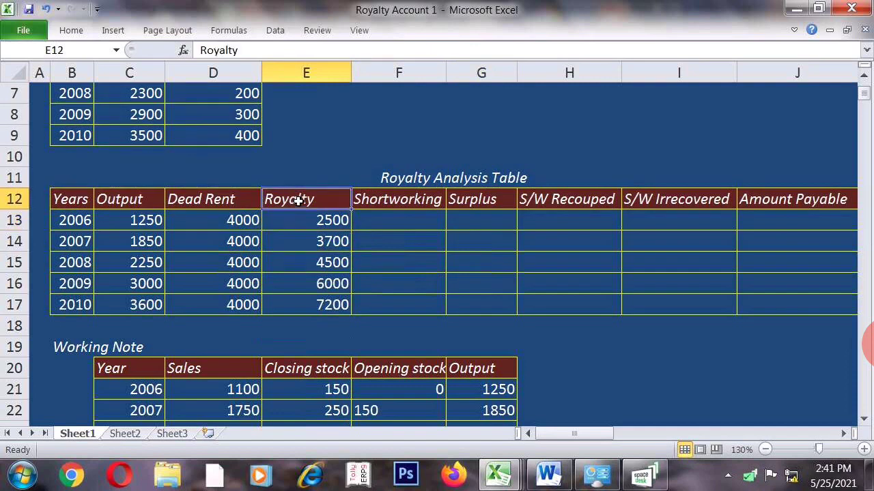
left_click(379, 221)
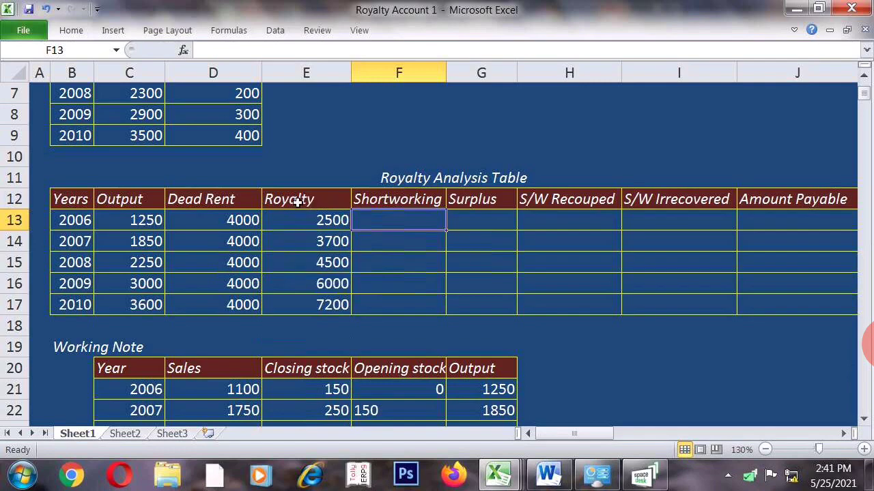
scroll(425, 256, "up", 2)
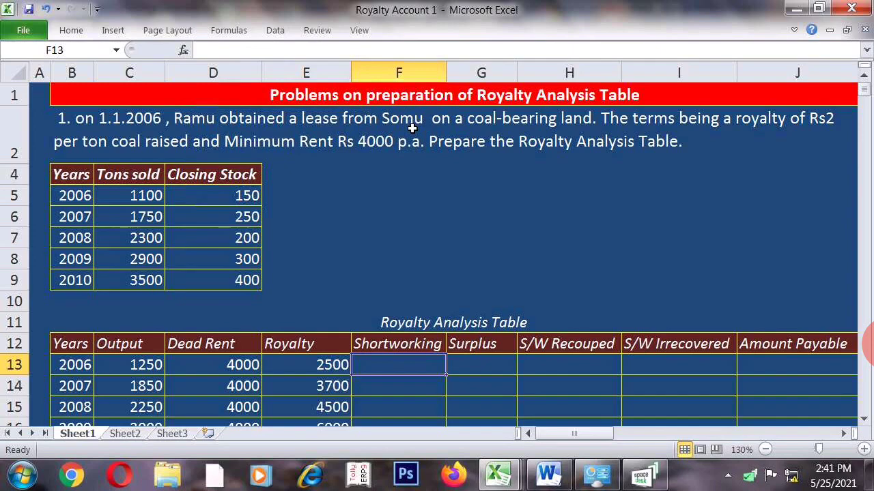
scroll(412, 130, "down", 2)
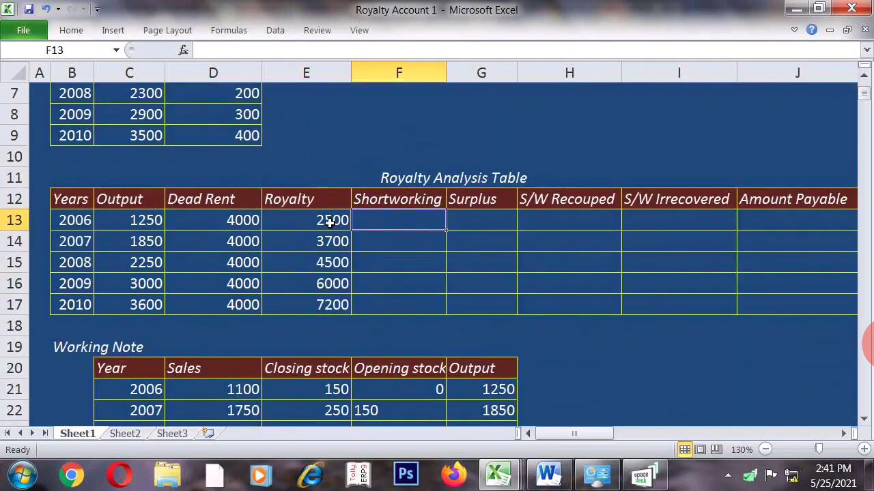
left_click(477, 221)
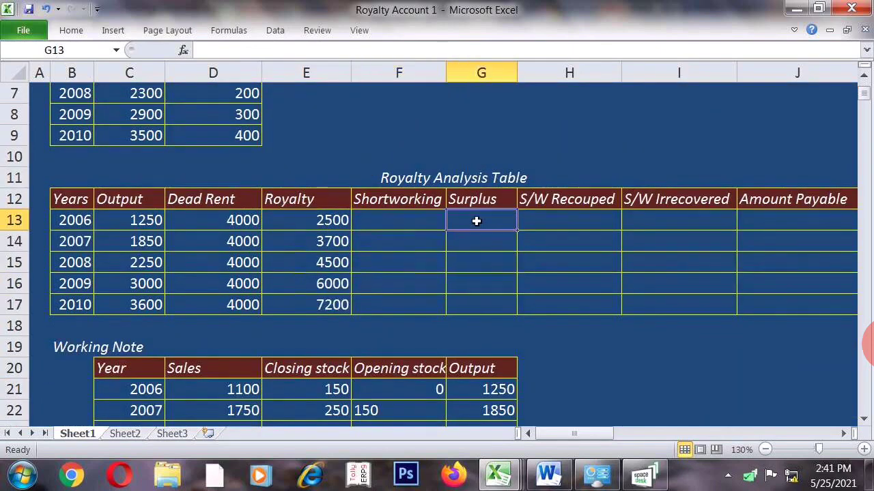
left_click(411, 221)
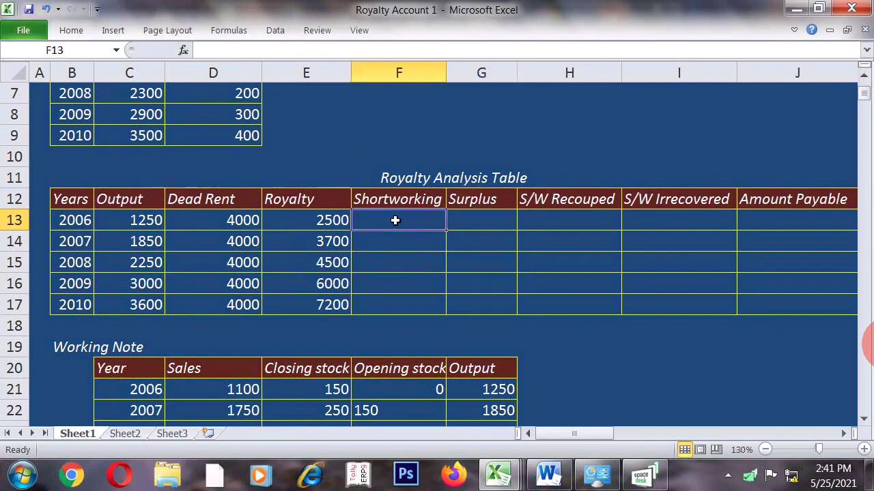
left_click(471, 221)
left_click(394, 212)
left_click(480, 219)
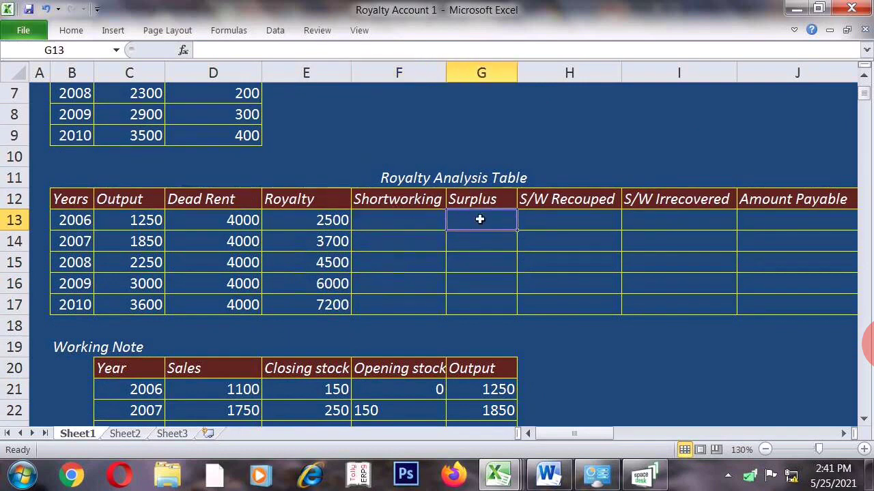
- Enter the Shortworking amounts: 1500 for 2006 in F13 and 300 for 2007 in F14
left_click(408, 220)
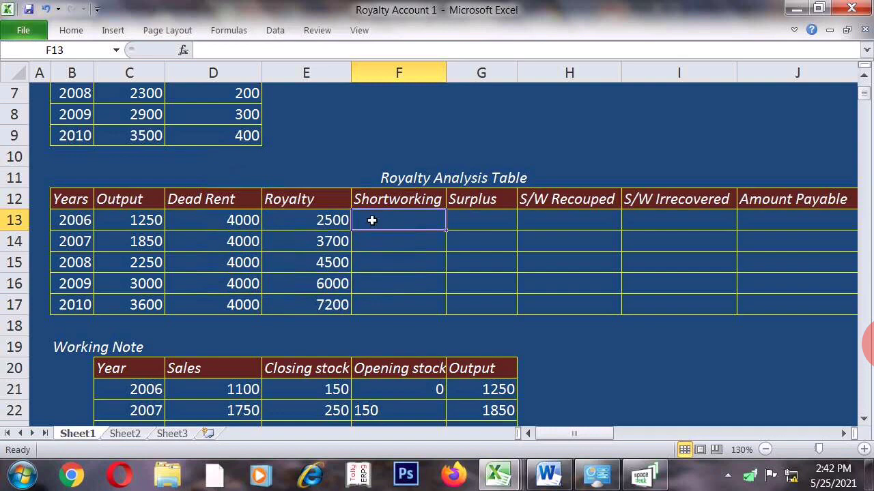
type("1500")
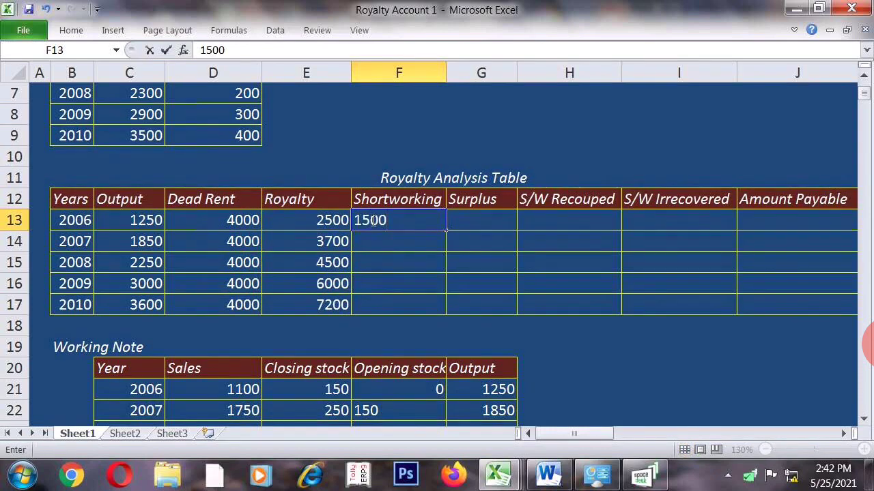
left_click(403, 243)
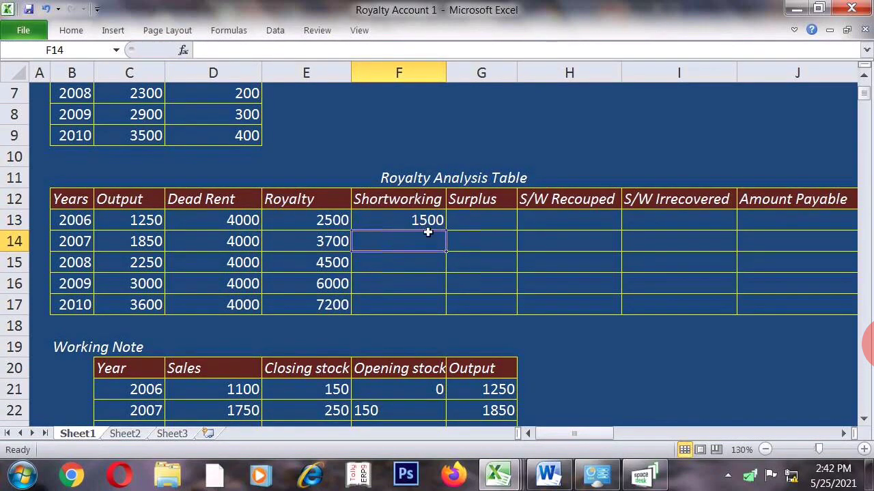
left_click(463, 221)
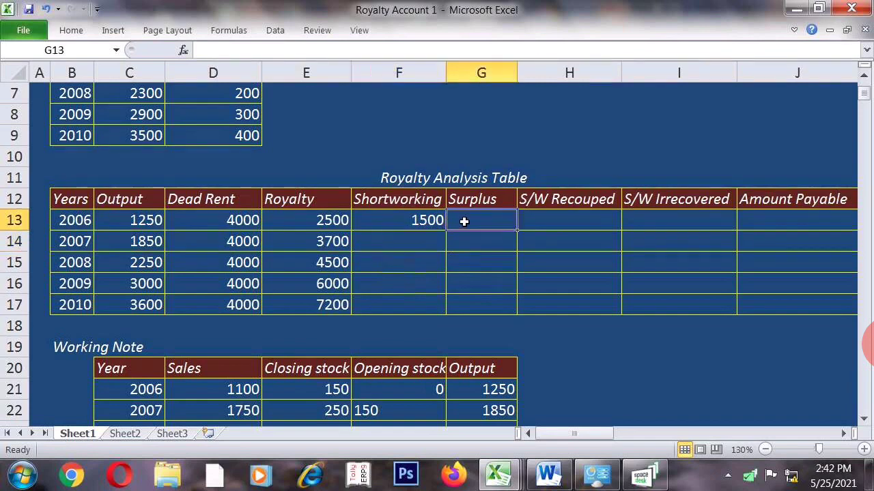
left_click(378, 248)
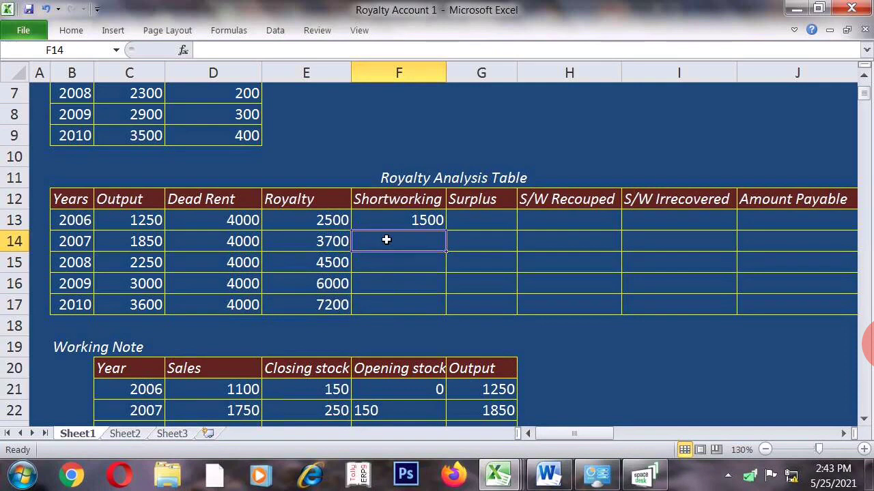
type("300")
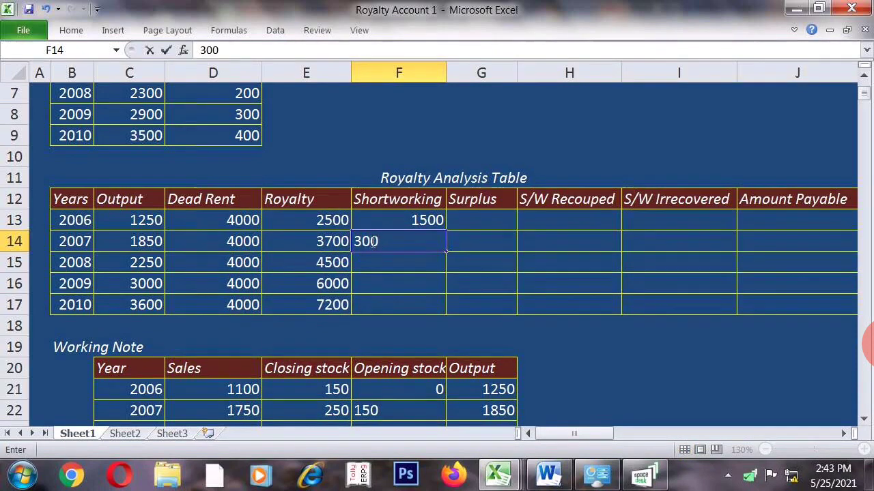
left_click(370, 277)
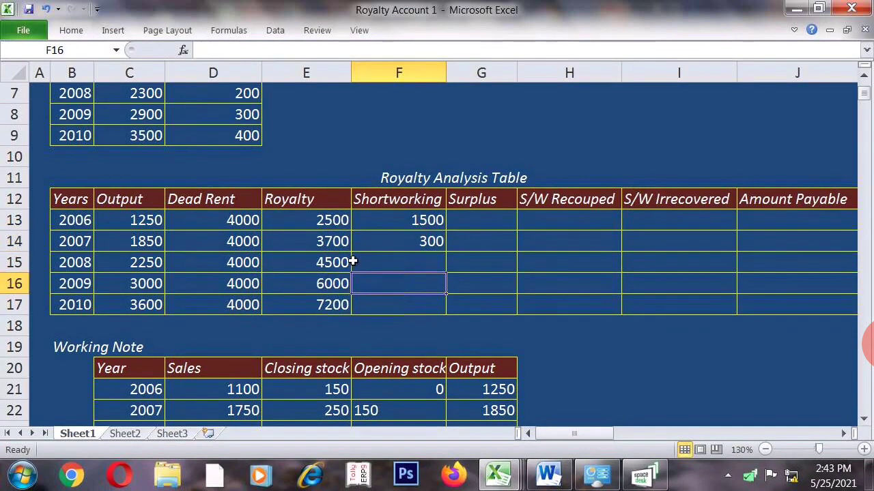
- Enter the Surplus amounts: 500 for 2008 in G15 and 2000 for 2009 in G16
left_click(354, 262)
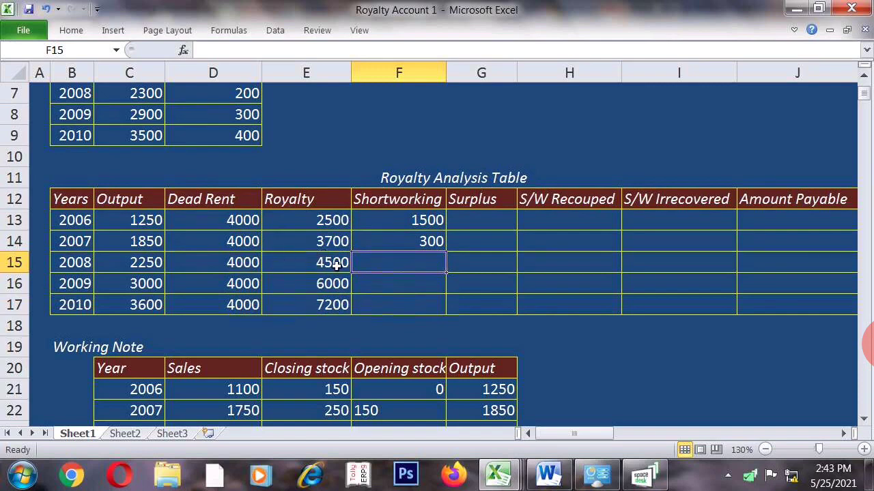
left_click(466, 261)
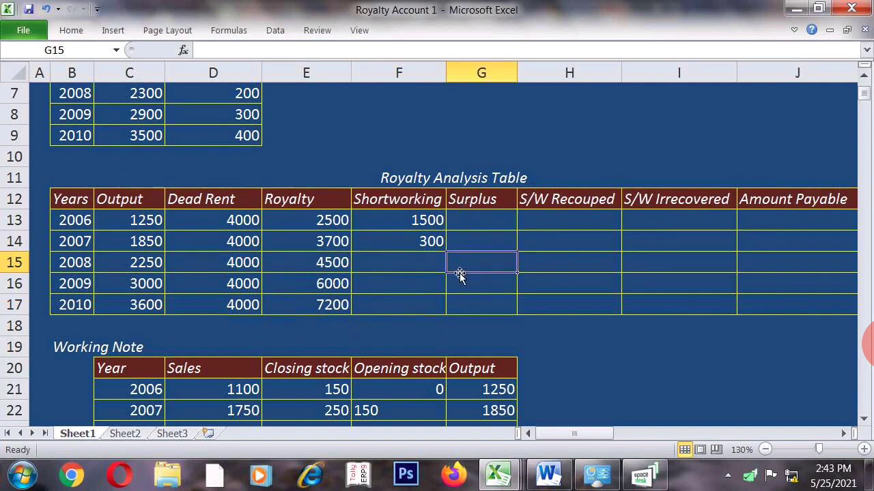
type("500")
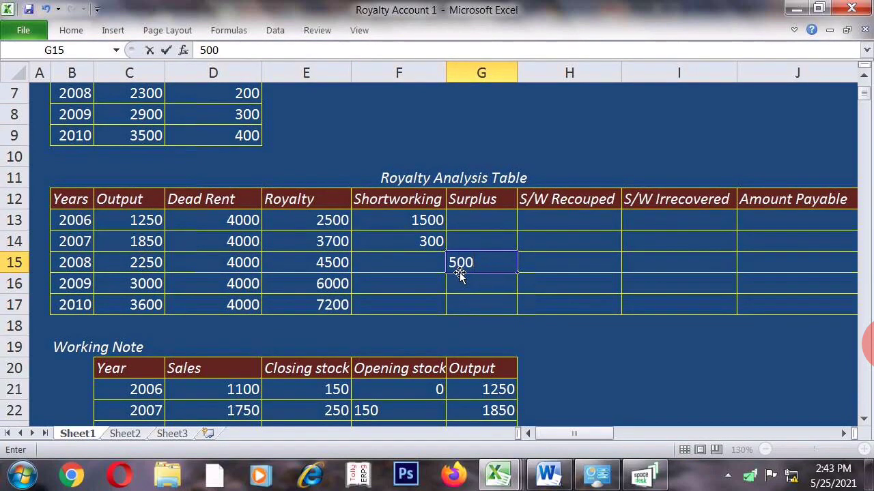
left_click(472, 275)
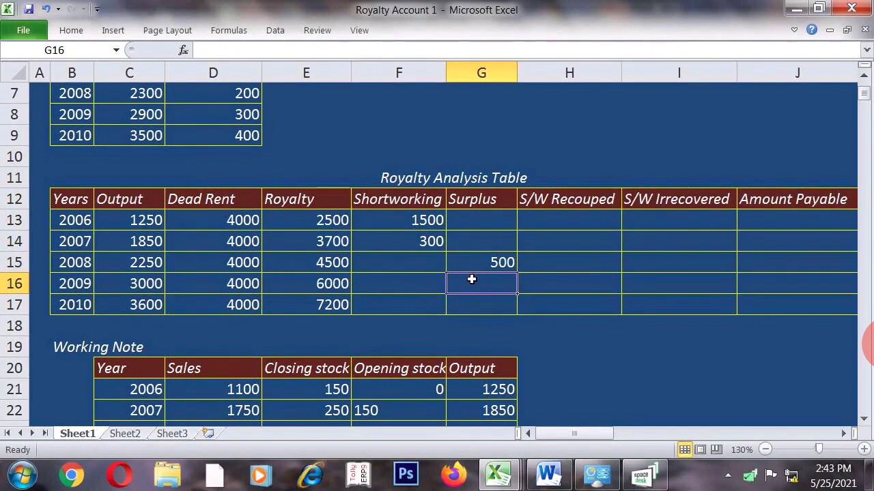
left_click(418, 279)
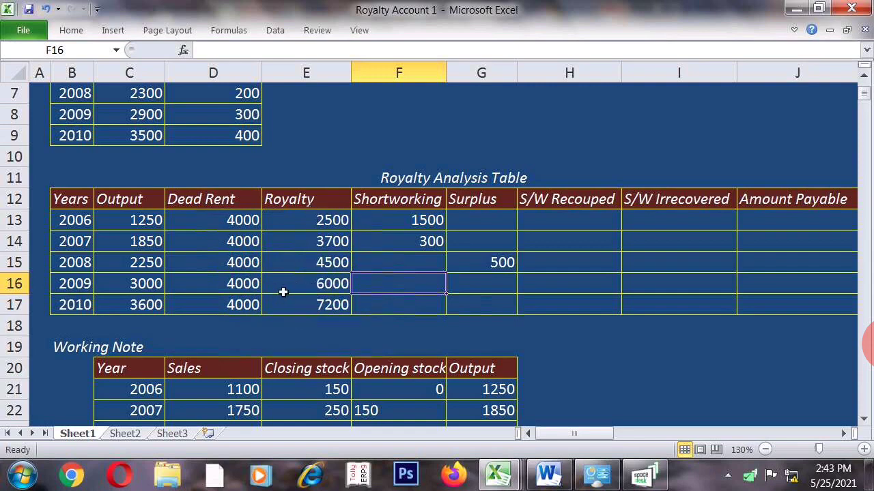
left_click(473, 278)
type("2000")
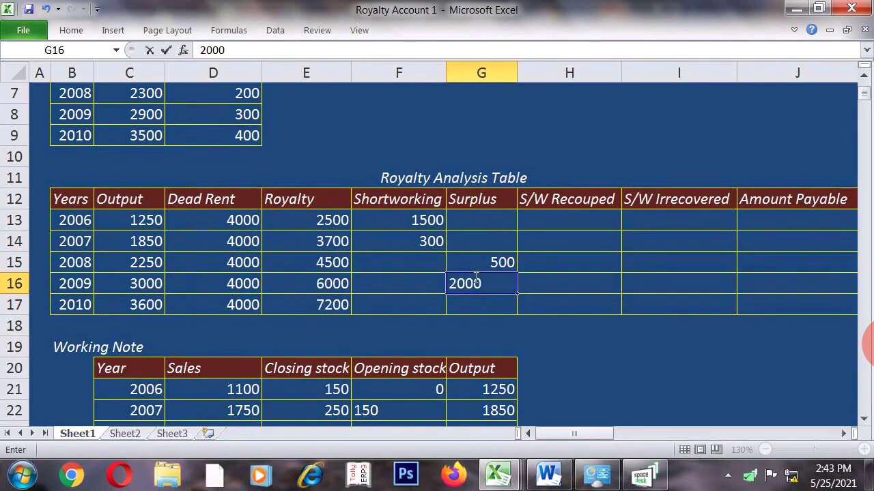
left_click(467, 305)
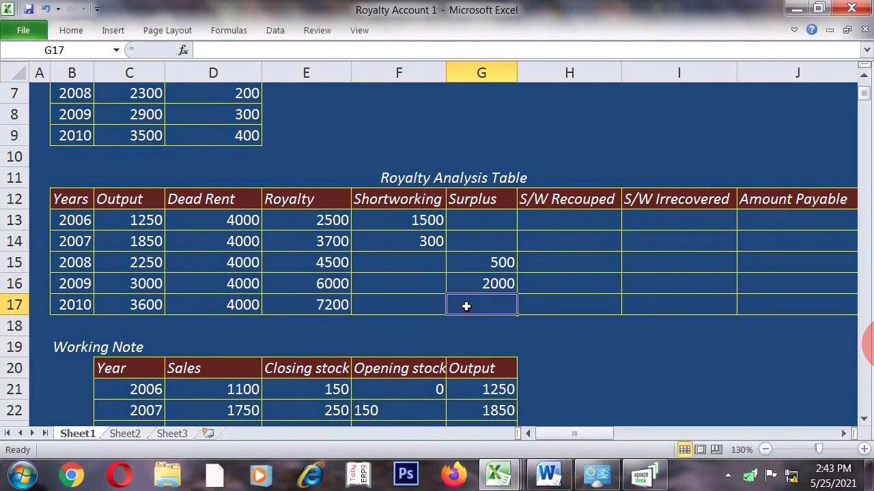
- Enter 3200 as the 2010 Surplus in G17 and select the 2006 S/W Recouped cell H13
left_click(418, 302)
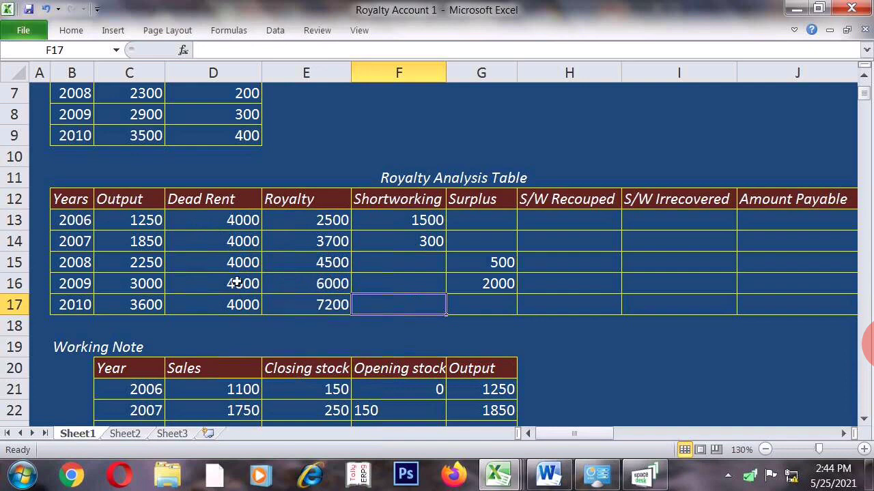
left_click(494, 306)
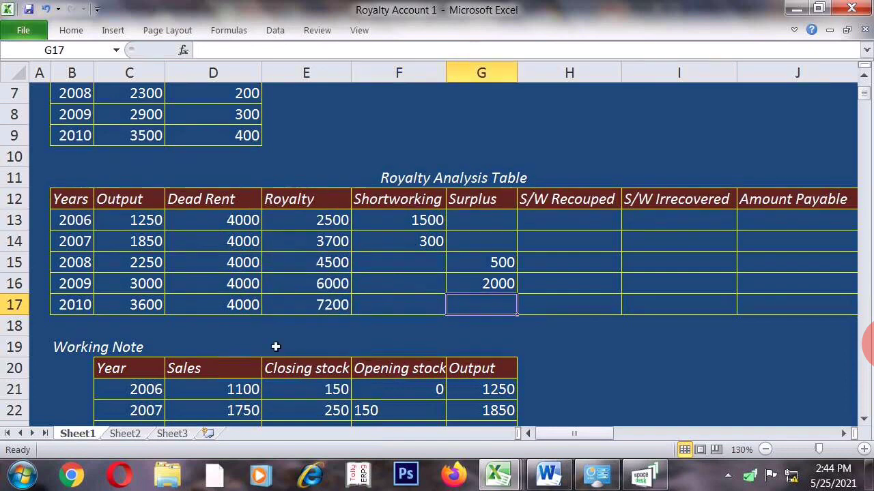
type("3200")
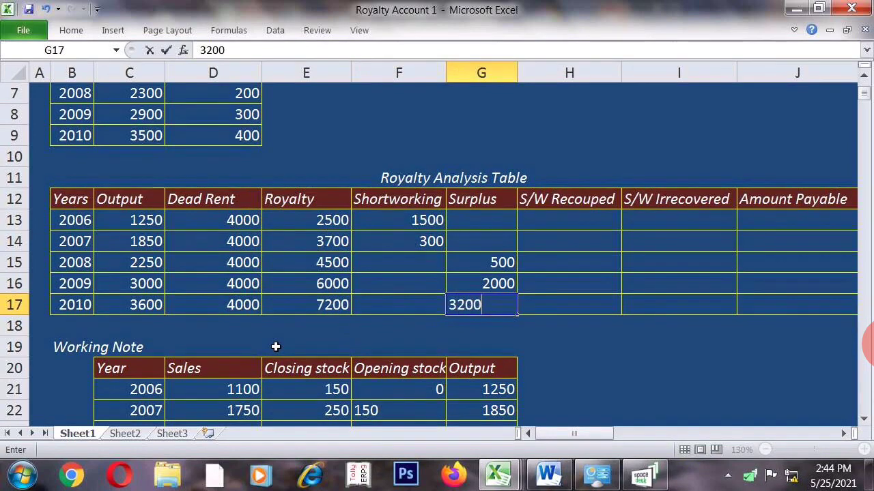
left_click(580, 325)
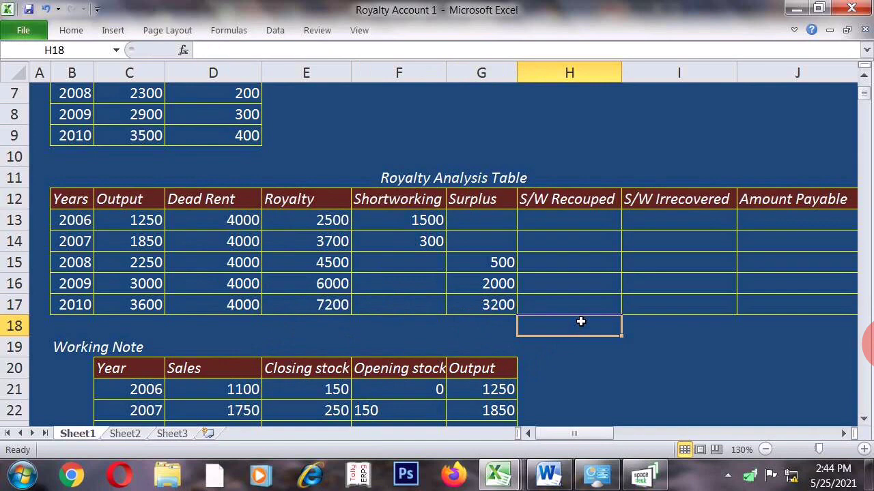
left_click(554, 217)
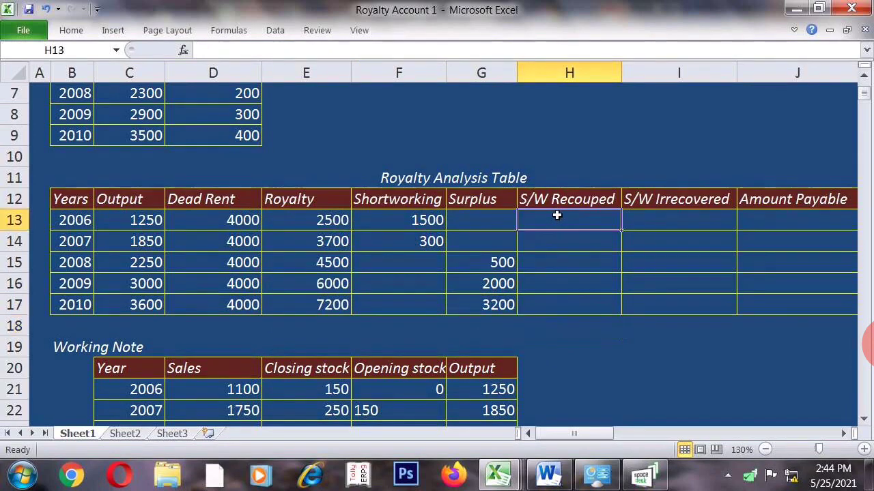
- Review the 2006 S/W Recouped, S/W Irrecovered and Amount Payable cells against that year's Royalty and Dead Rent
left_click(665, 223)
left_click(763, 221)
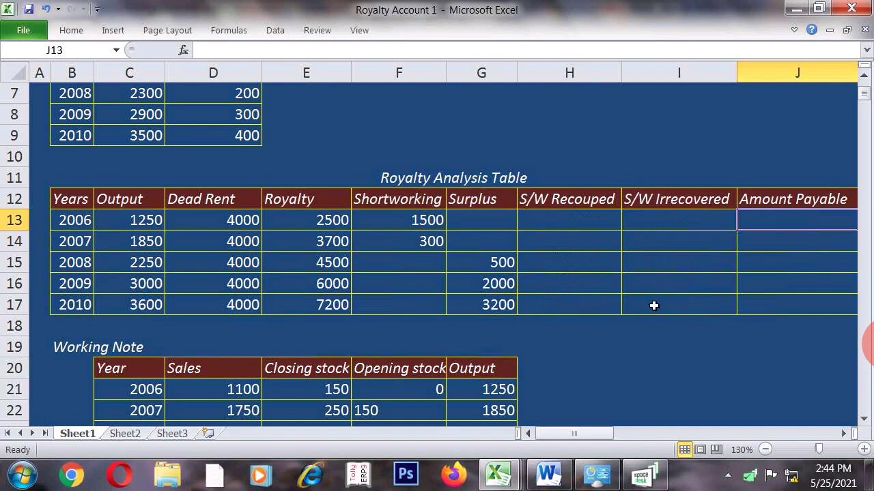
left_click(567, 227)
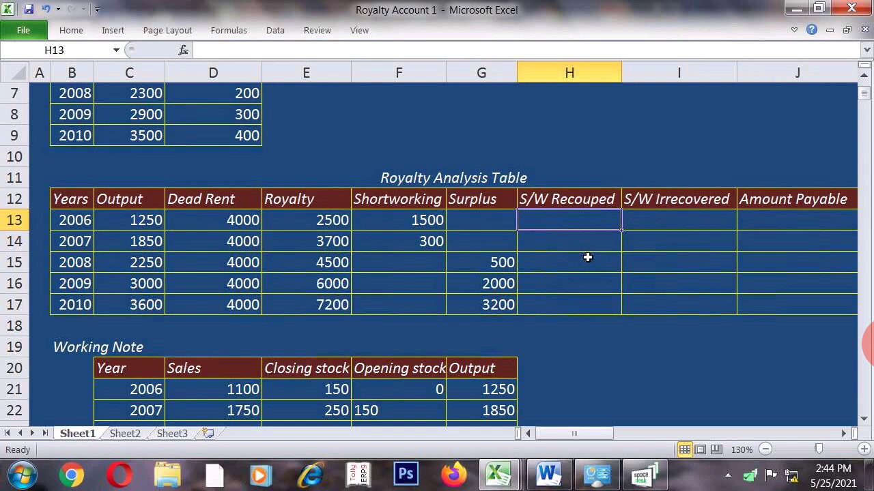
left_click(307, 219)
left_click(234, 221)
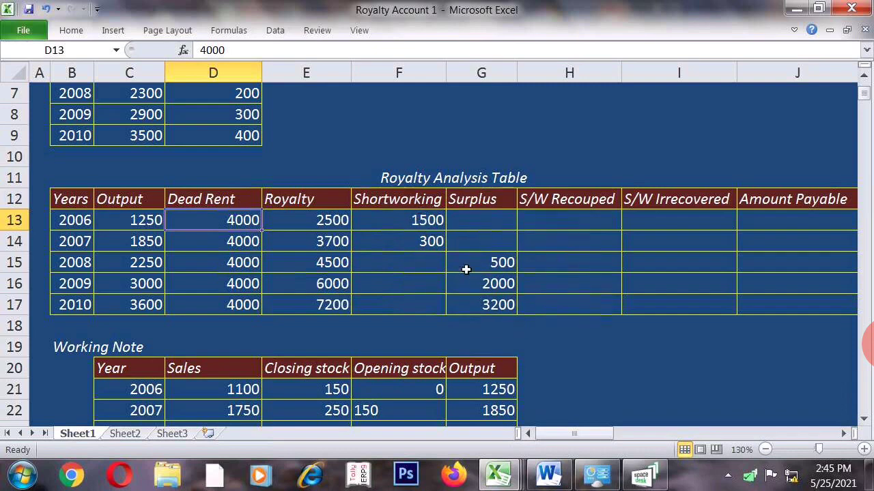
left_click(569, 223)
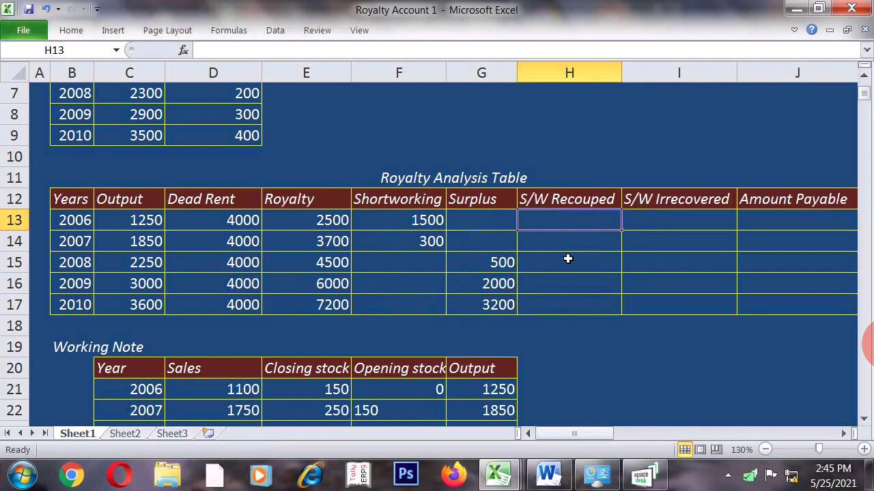
left_click(653, 219)
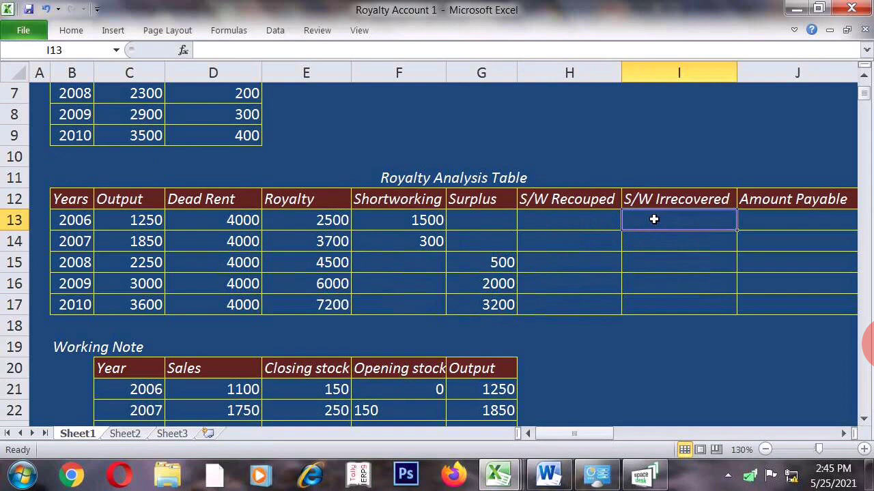
- Enter 4000 as the Amount Payable for 2006 in J13 and for 2007 in J14
left_click(759, 222)
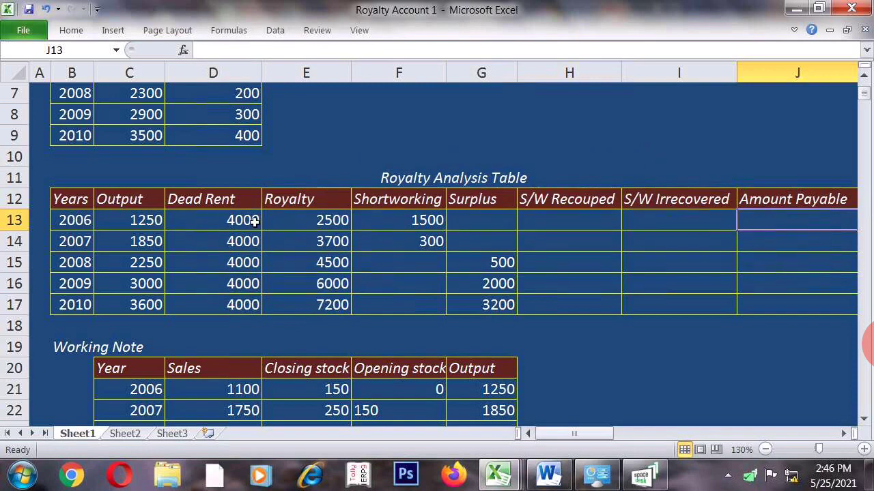
type("4")
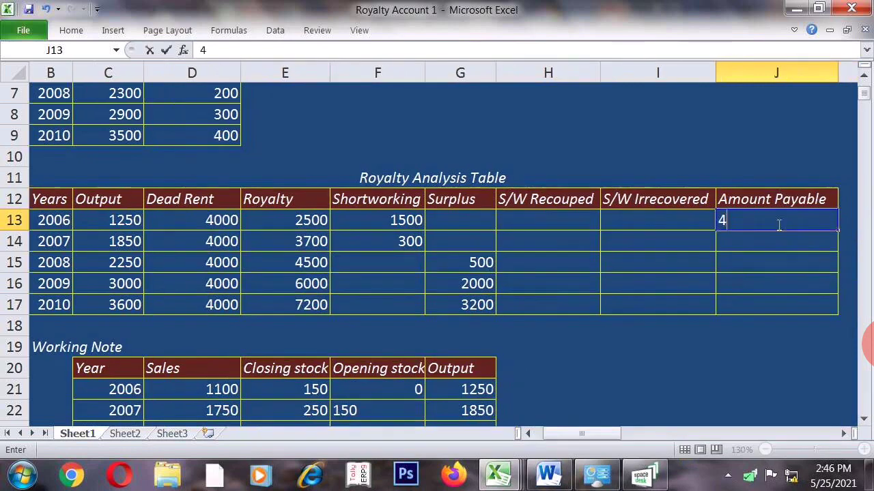
type("000")
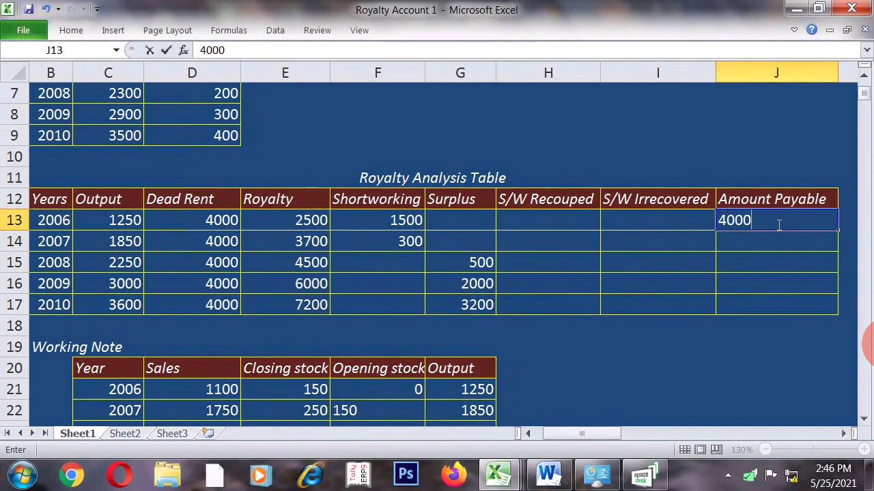
left_click(741, 318)
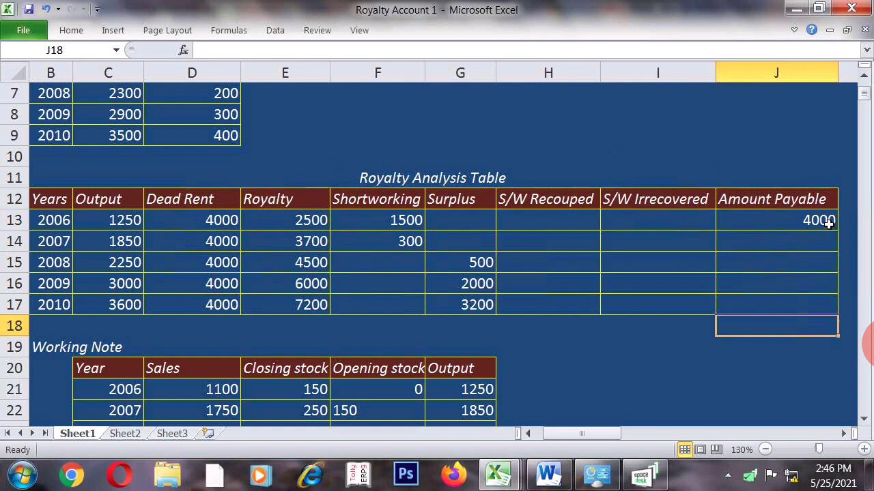
left_click(796, 241)
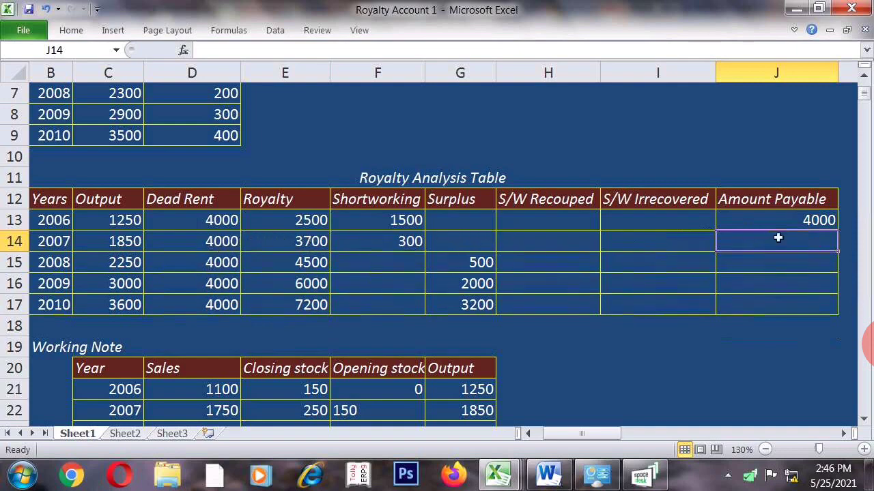
type("4000")
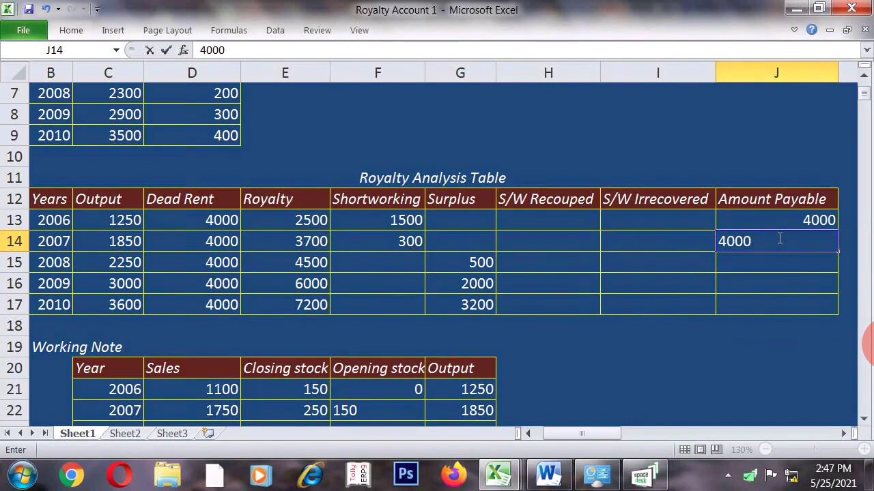
key("Return")
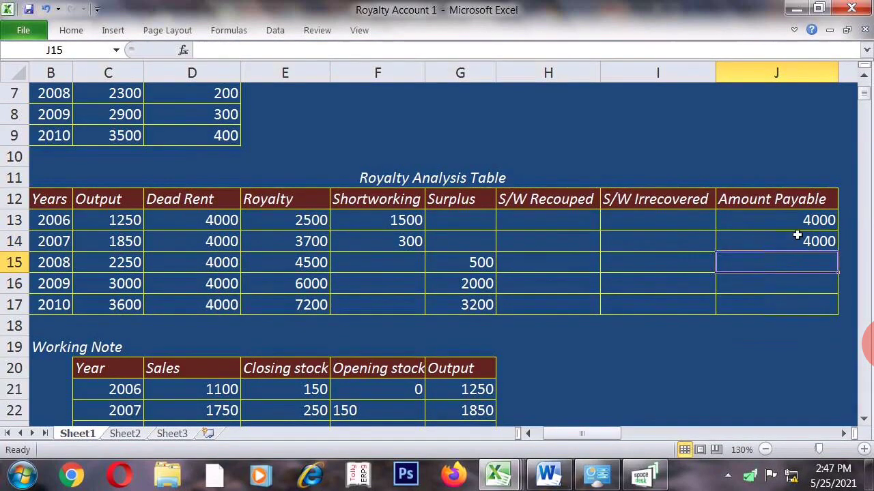
left_click(797, 241)
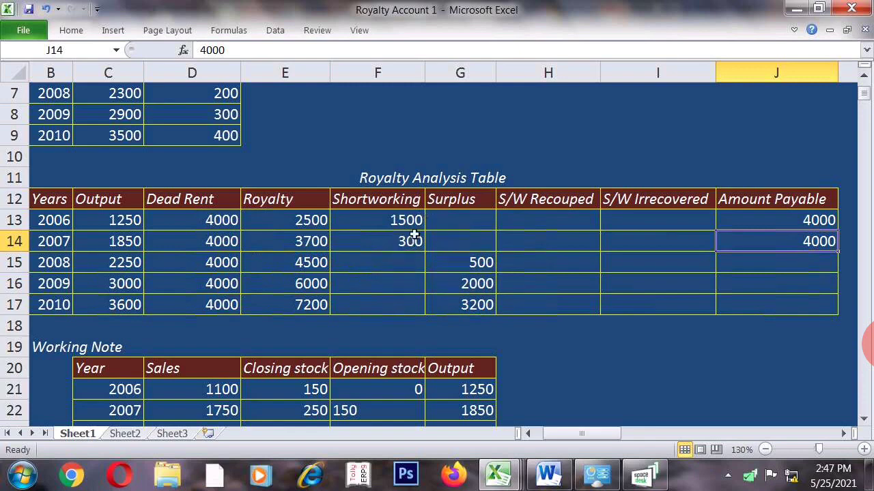
- Enter 500 as the 2008 S/W Recouped in H15, matching that year's Surplus
left_click(484, 265)
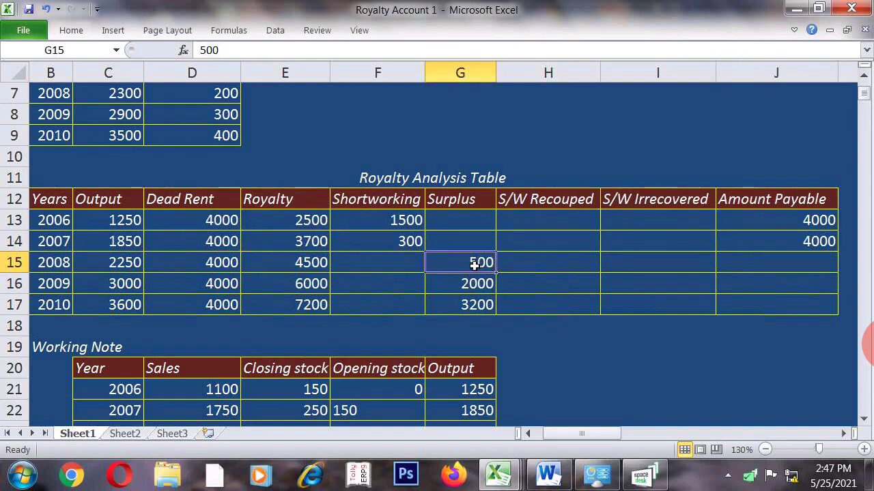
left_click(508, 265)
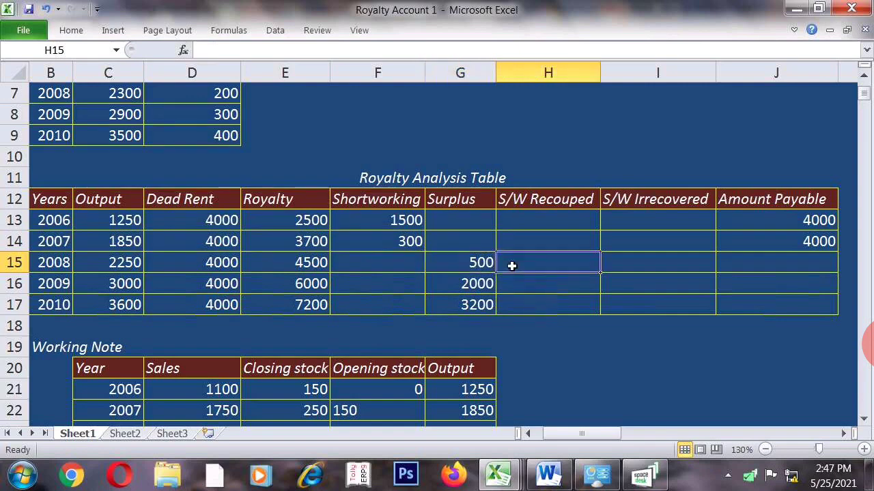
type("500")
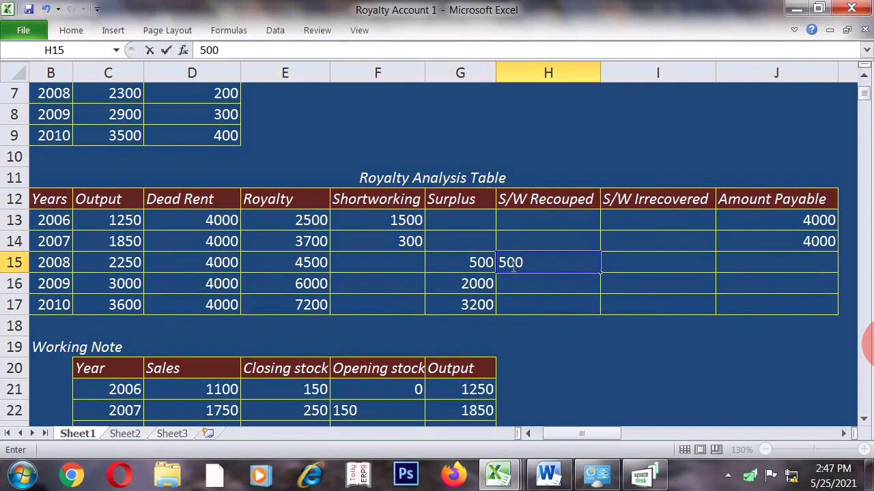
key("Return")
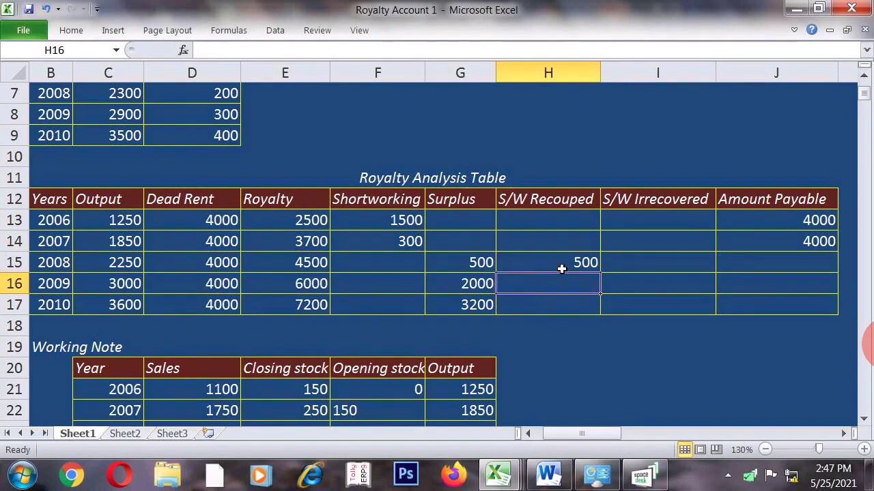
- Enter 4000 as the 2008 Amount Payable in J15
left_click(561, 262)
left_click(809, 267)
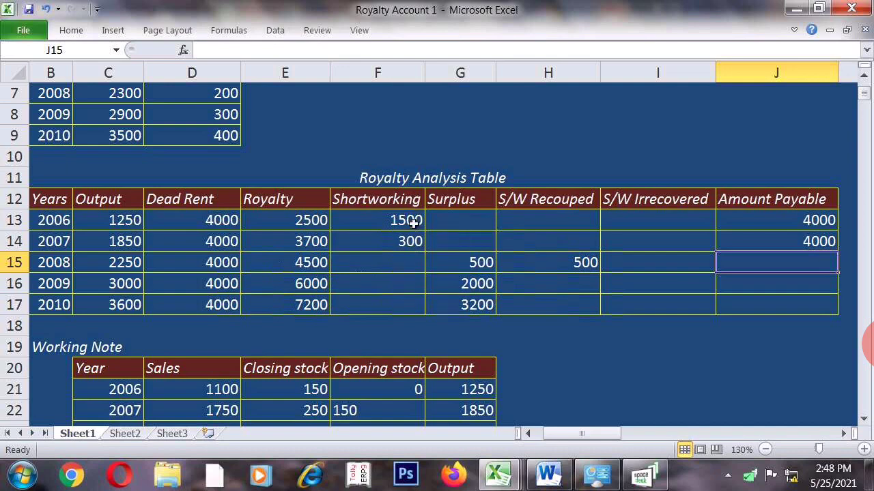
left_click(561, 266)
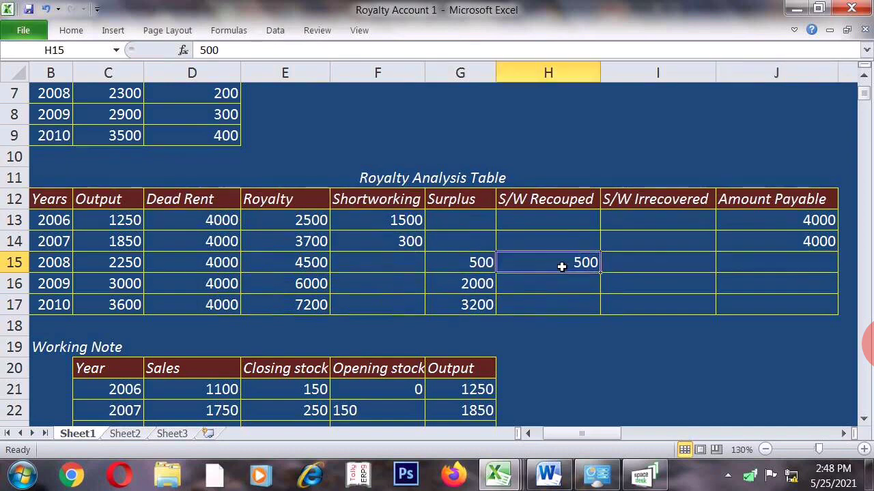
left_click(748, 260)
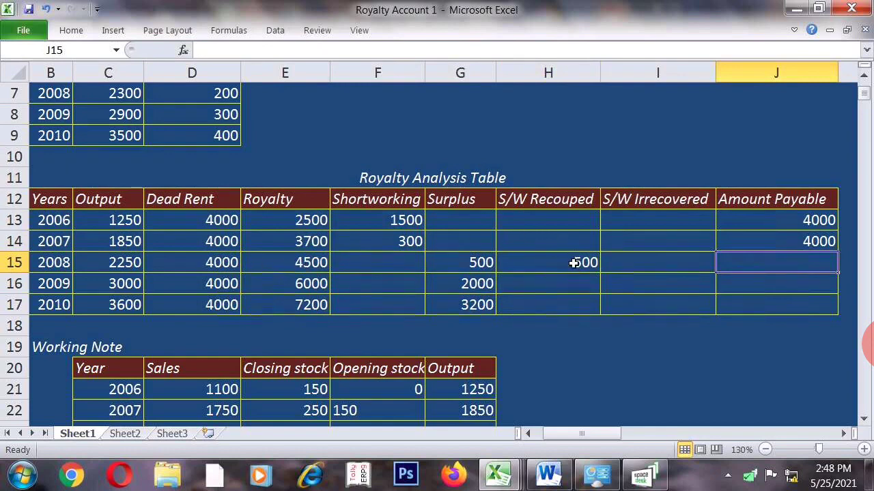
type("4000")
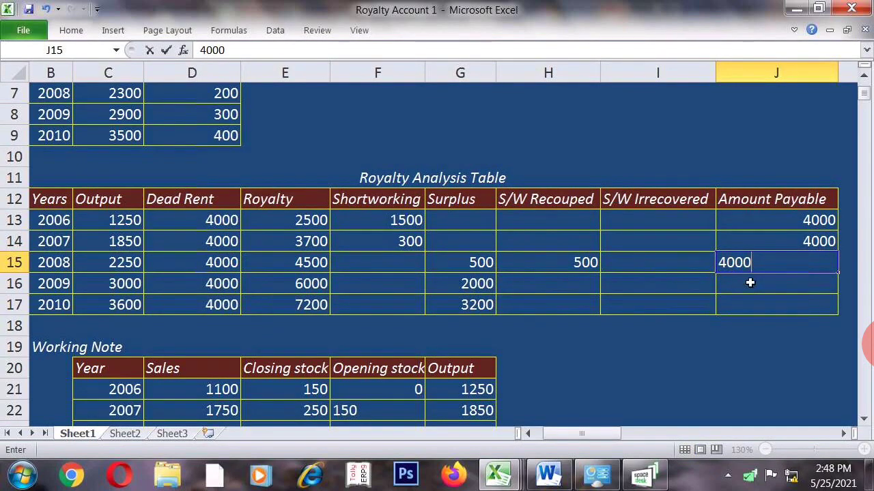
left_click(751, 282)
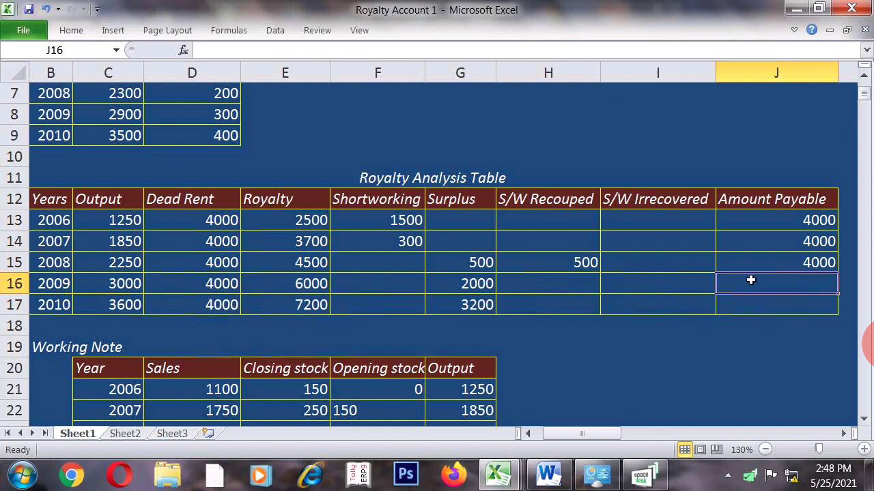
- Enter 1300 as the 2009 S/W Recouped in H16 and check it against the 2009 Surplus and the 2008 recoupment
left_click(525, 287)
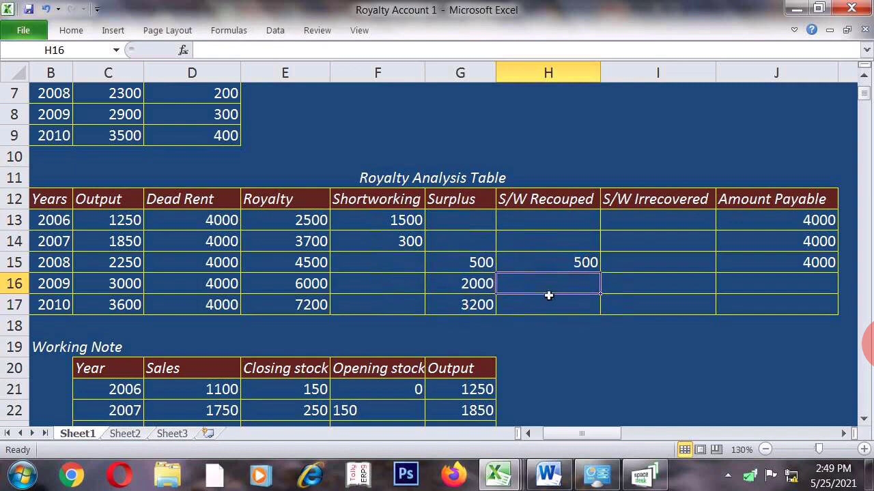
type("1300")
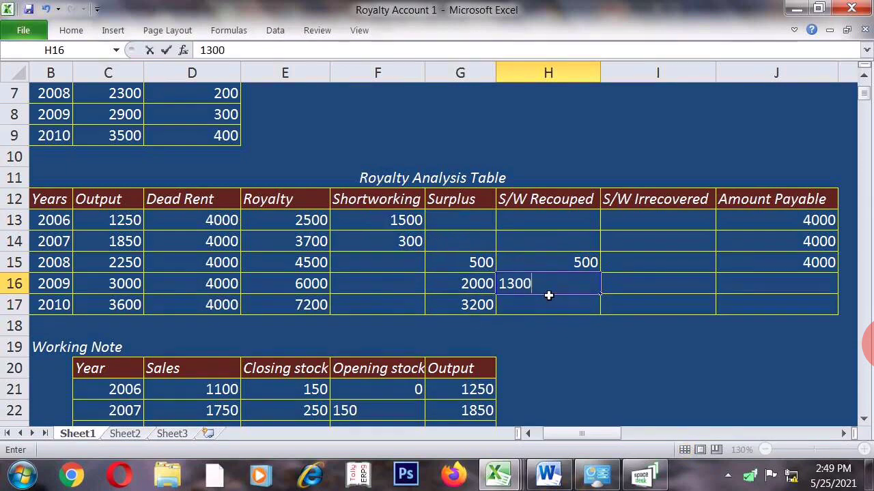
key("Return")
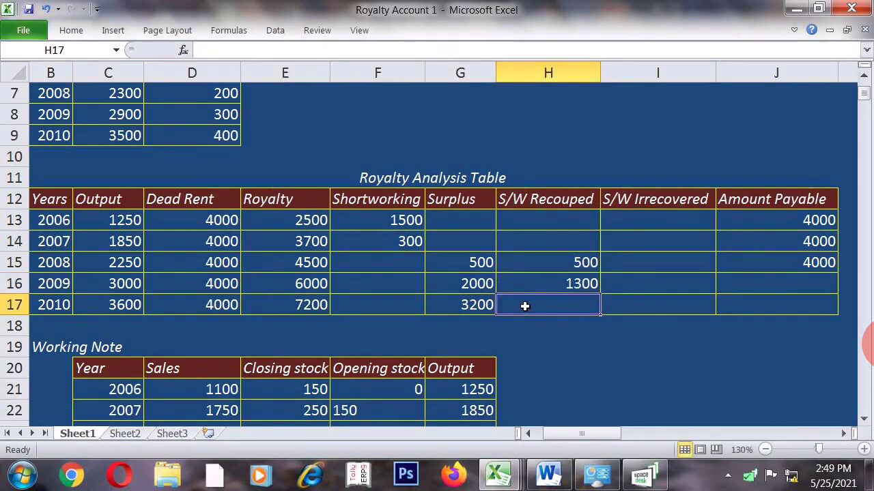
left_click(479, 285)
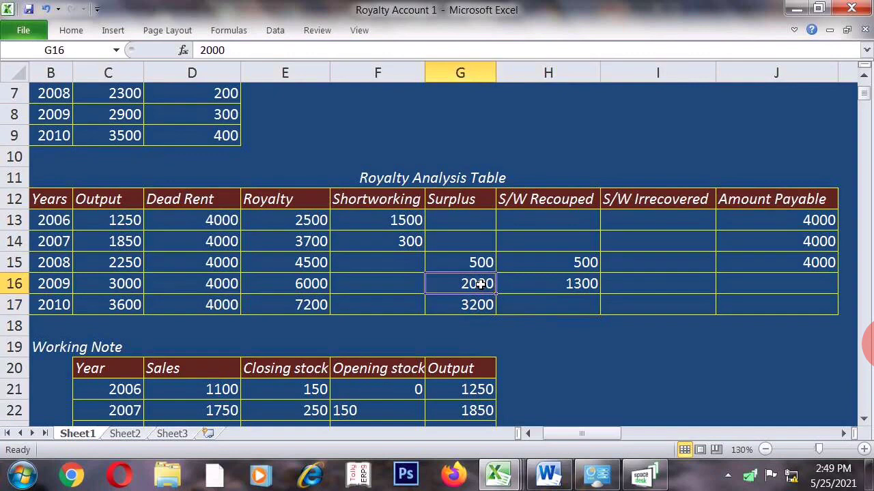
left_click(557, 283)
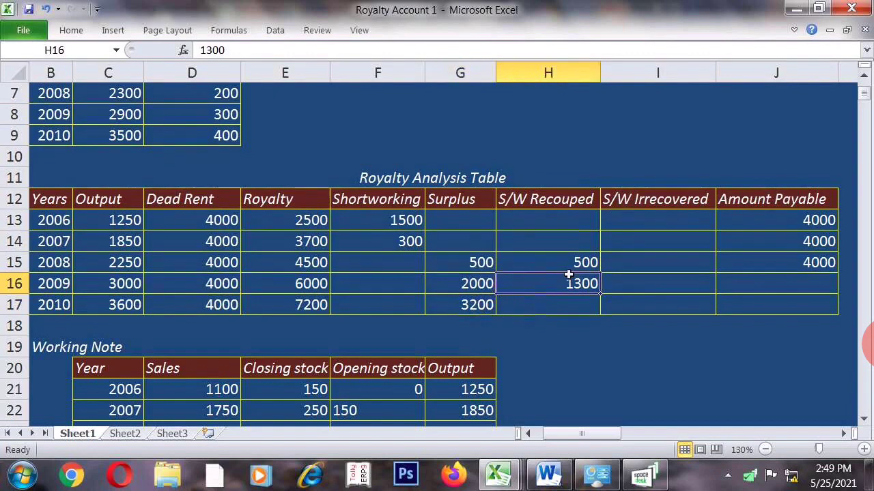
left_click(569, 260)
left_click(573, 284)
- Enter 4700 as the 2009 Amount Payable in J16, checking that year's Surplus and S/W Recouped
left_click(729, 287)
left_click(480, 290)
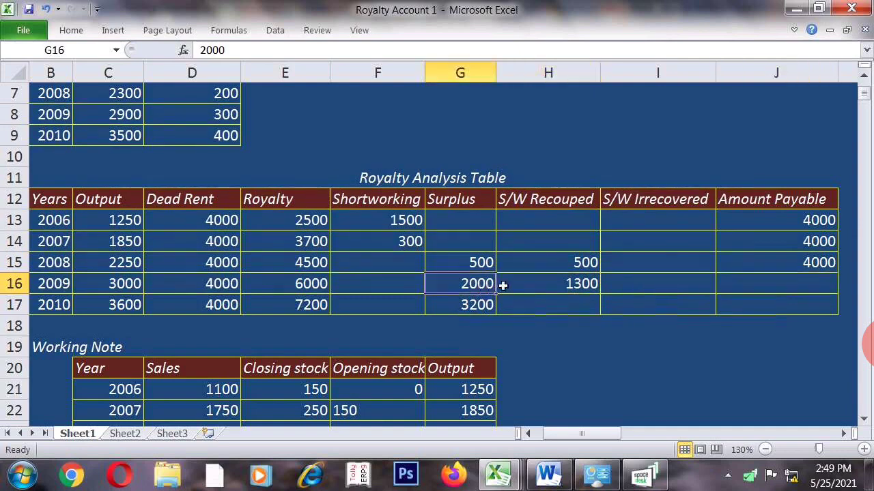
left_click(523, 285)
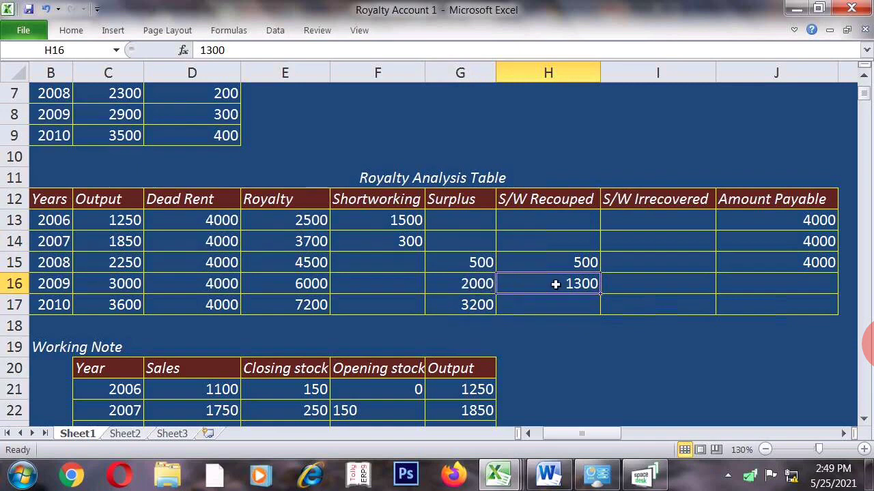
left_click(738, 280)
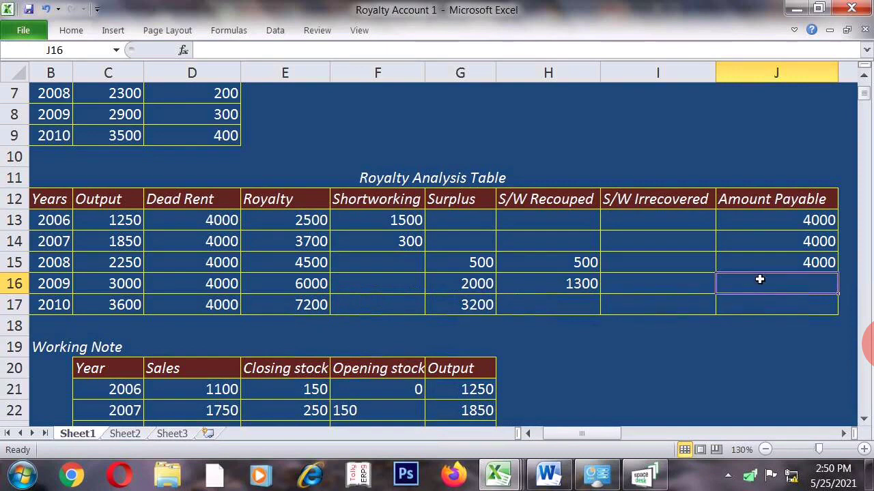
type("4700")
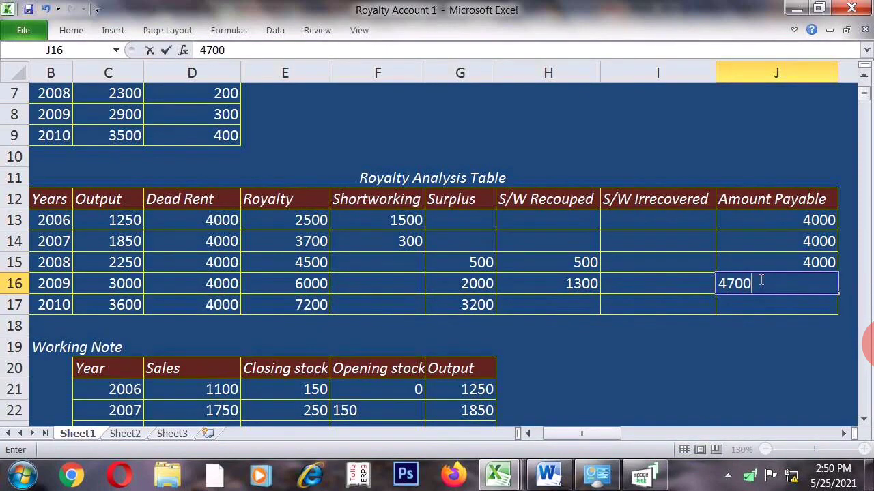
left_click(767, 318)
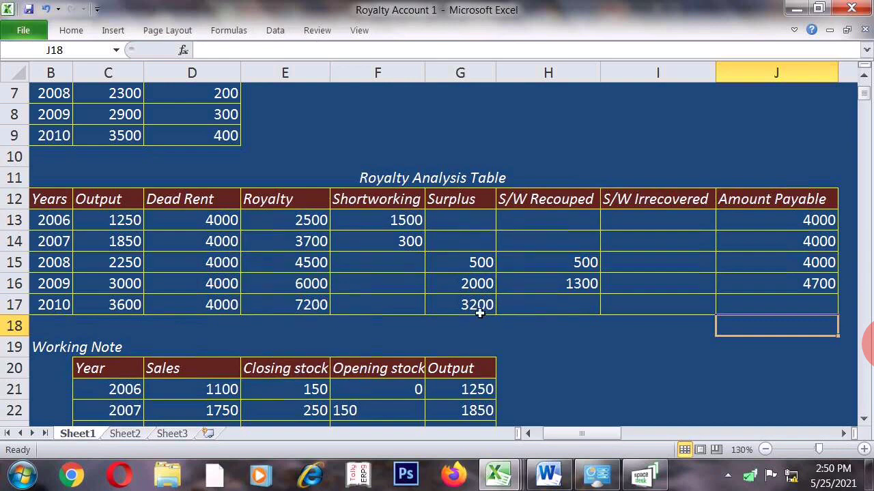
- Leave the 2010 S/W Recouped in H17 blank and enter 7200 as the 2010 Amount Payable in J17
left_click(555, 306)
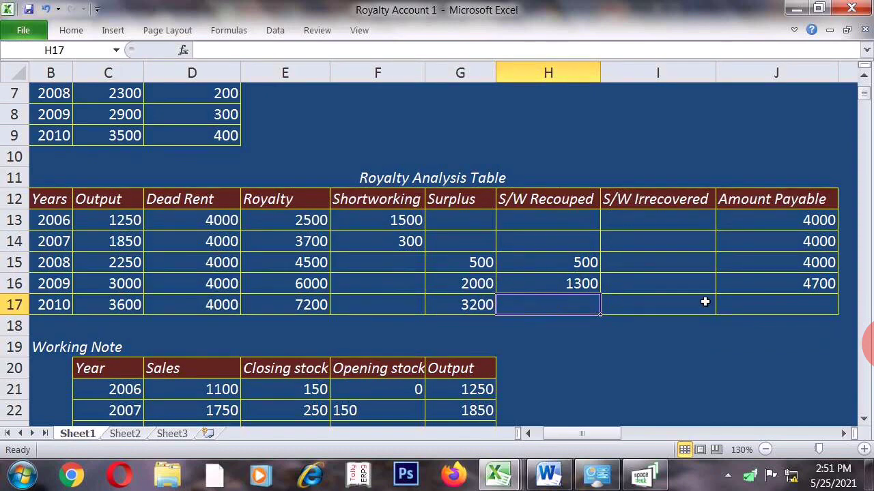
left_click(774, 303)
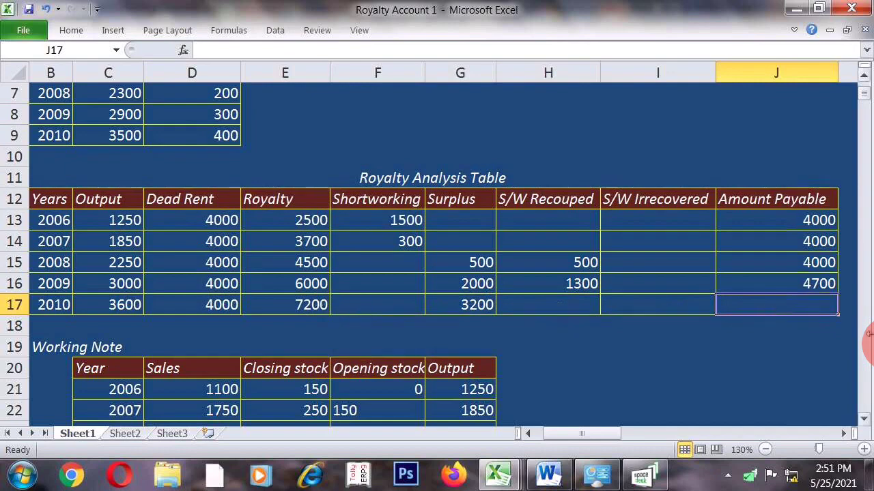
type("7200")
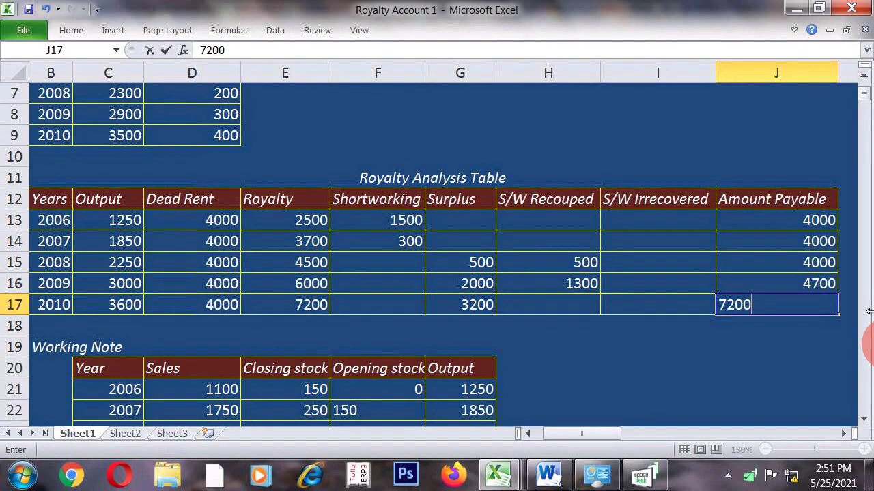
left_click(739, 358)
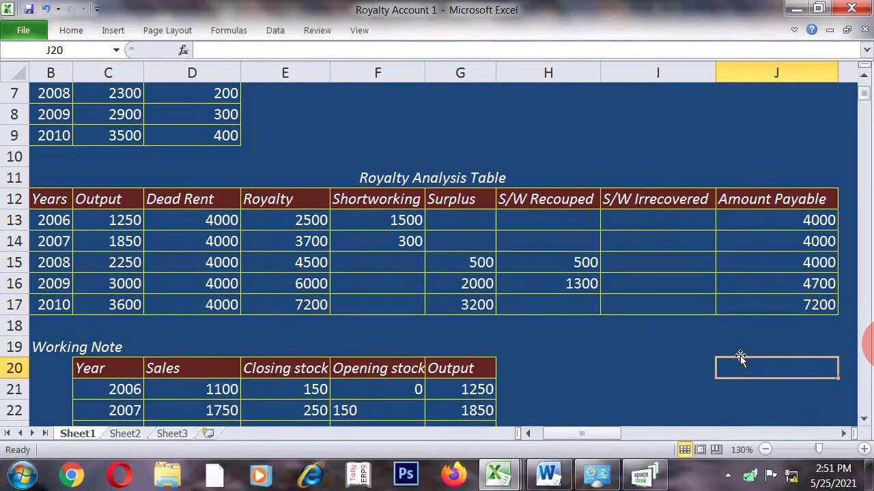
- Go to the second coal lease problem, starting at row 28 below the Working Note
left_click(865, 341)
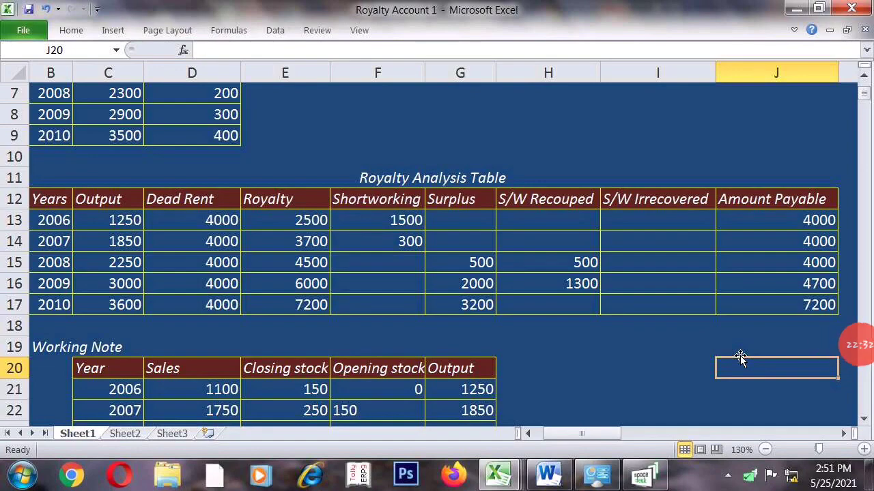
left_click(865, 381)
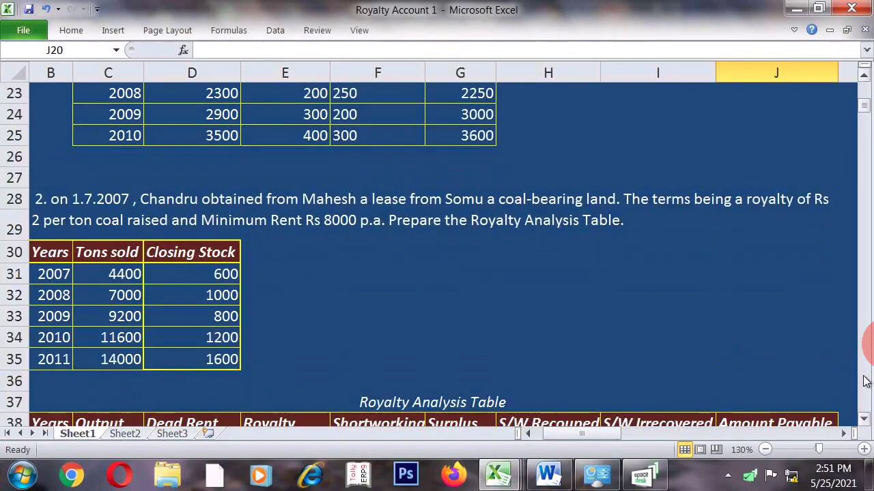